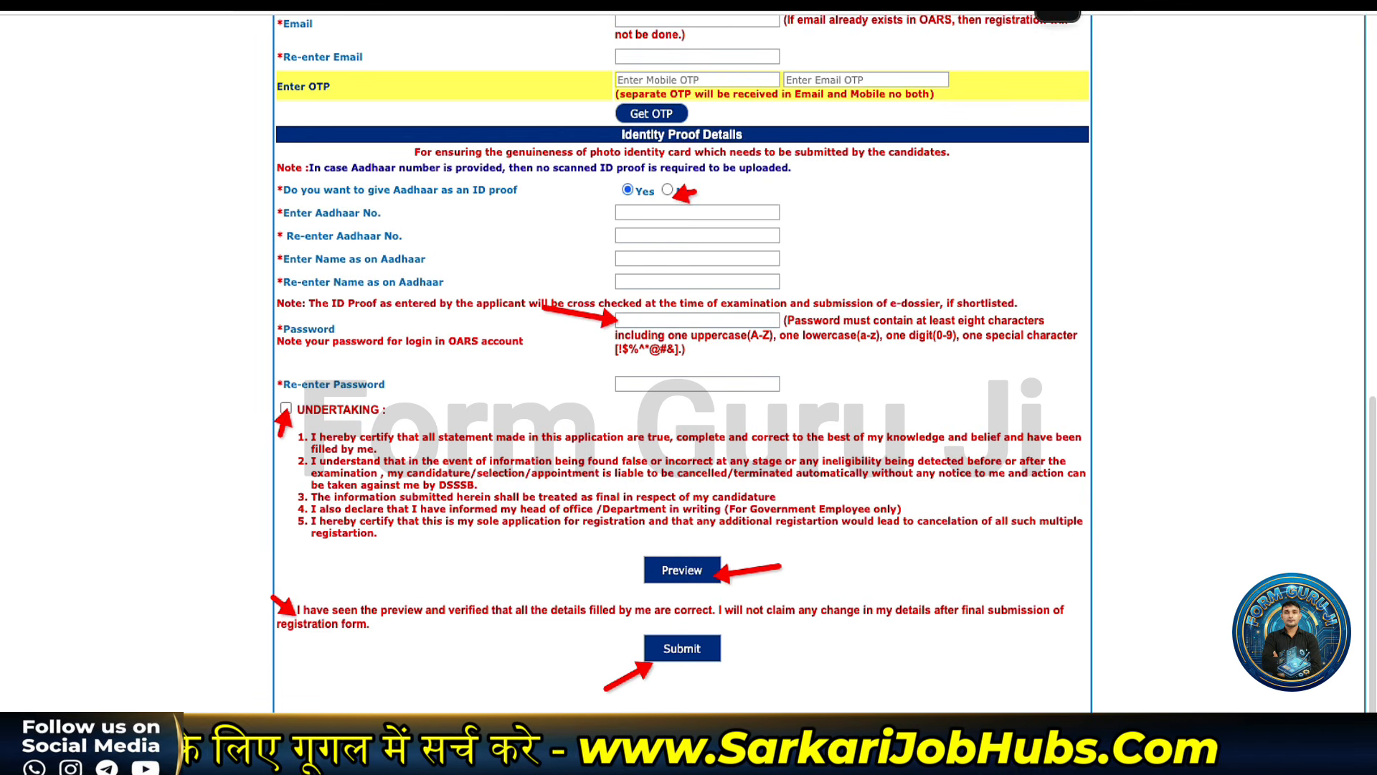
Choose PAN Card instead of Aadhaar as the ID proof and enter its number to register.
click(673, 191)
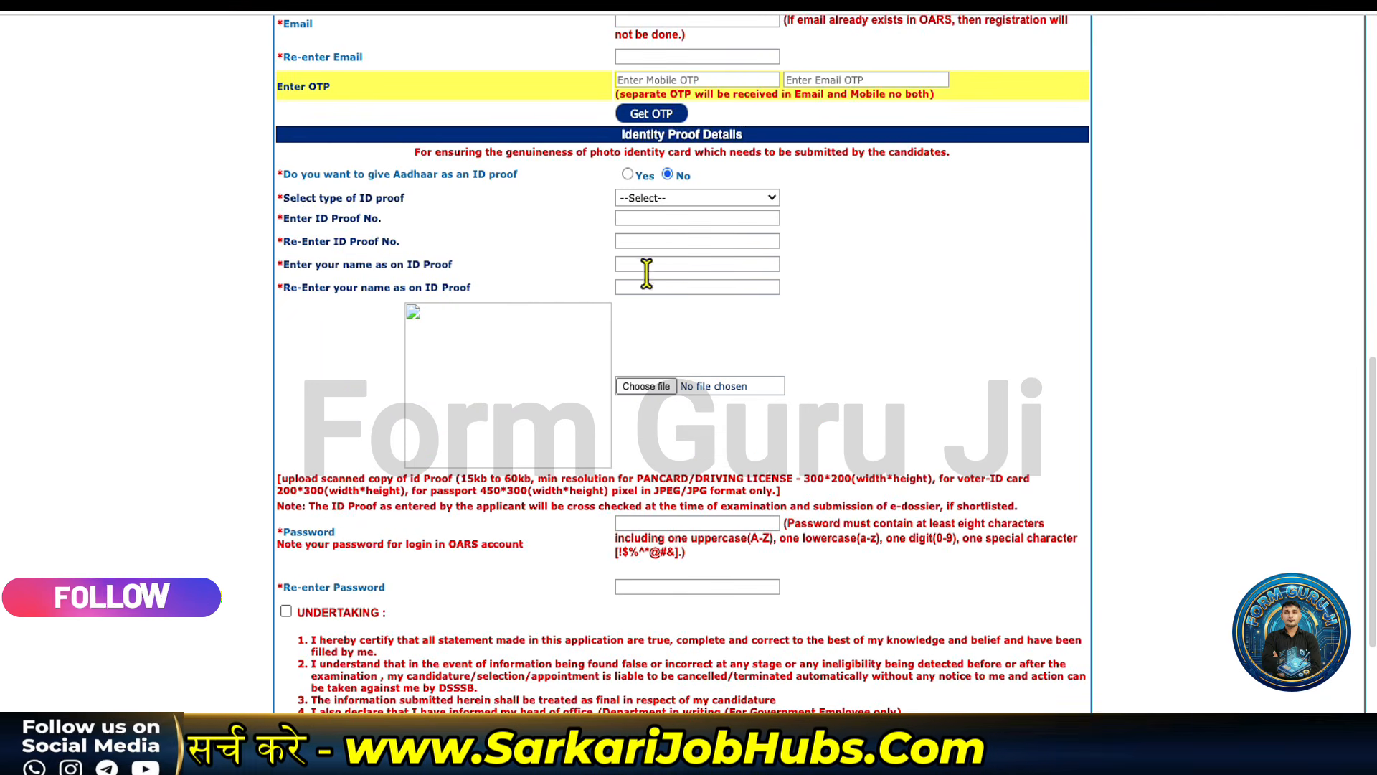
click(670, 200)
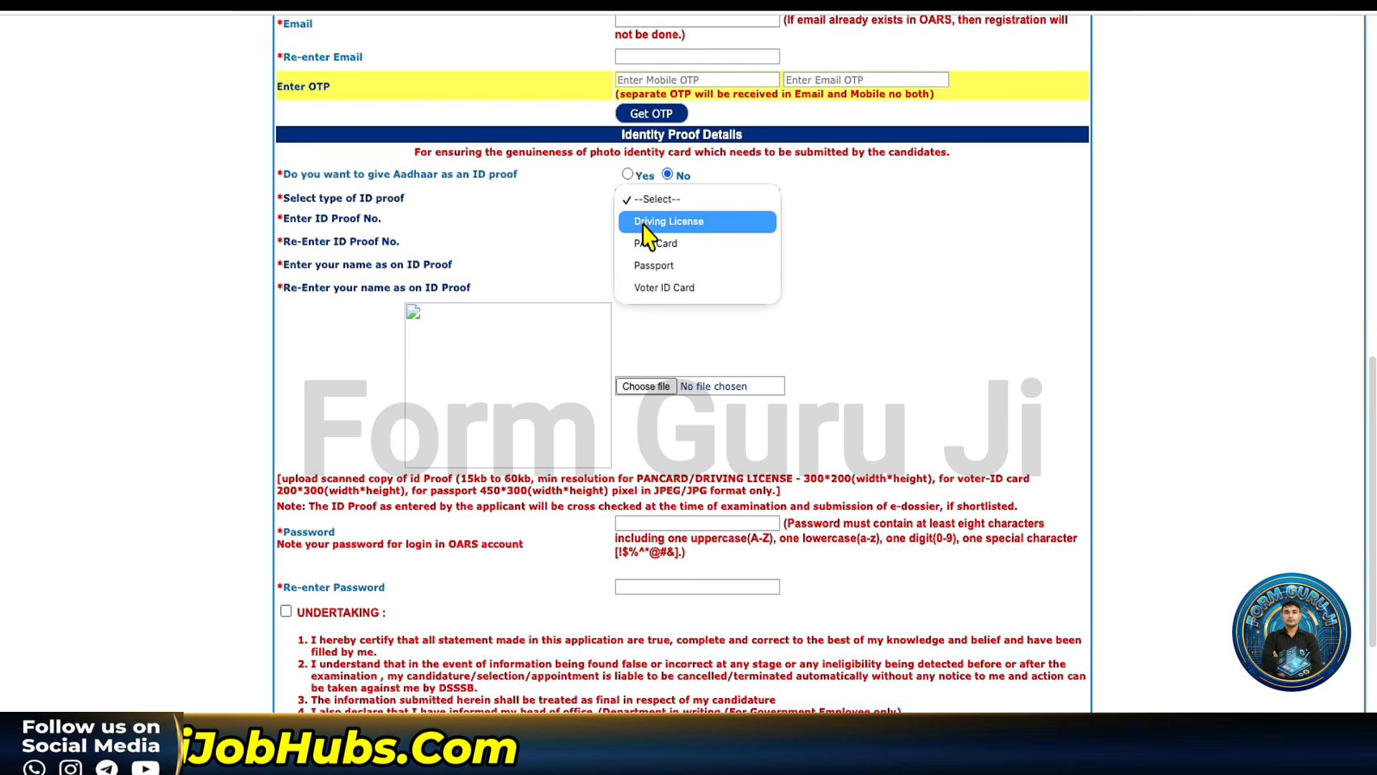
click(641, 244)
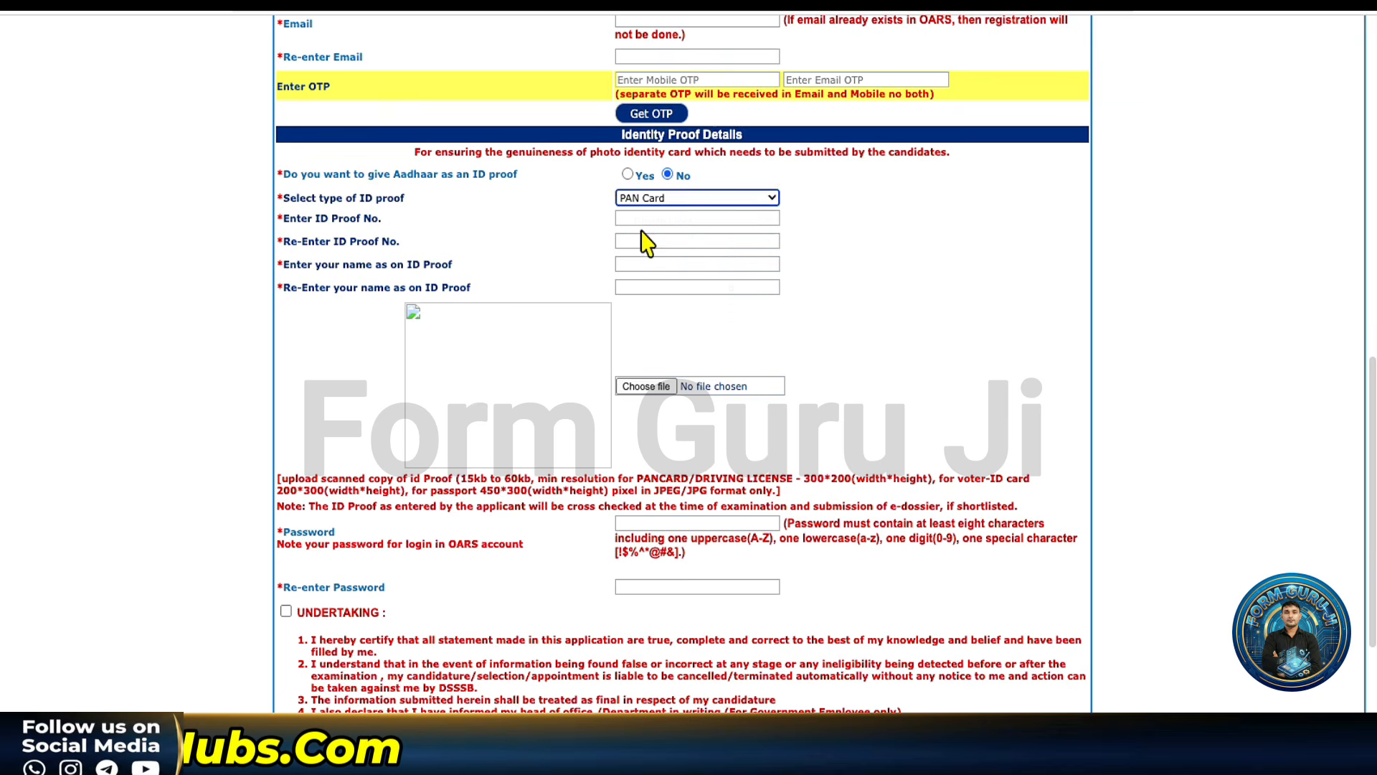
click(640, 220)
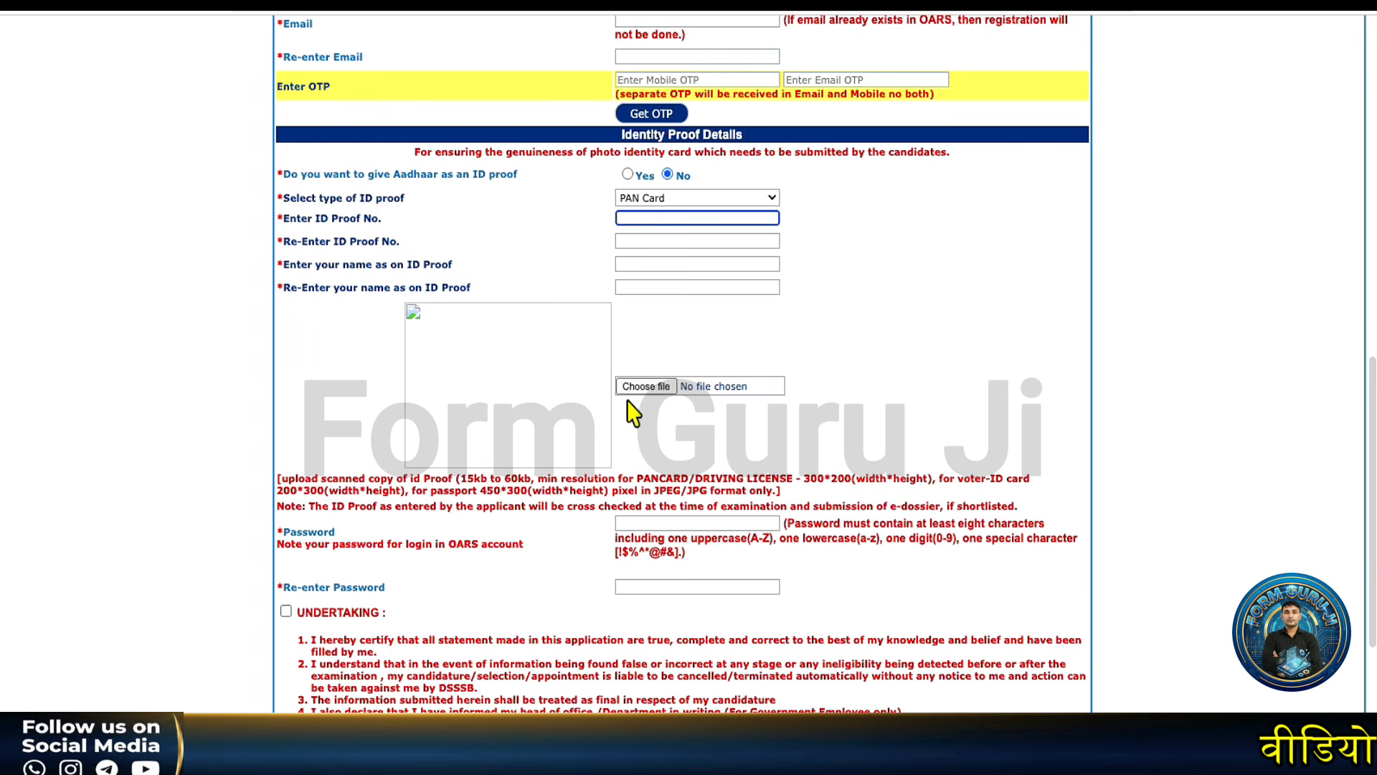
scroll(630, 407, down, 3)
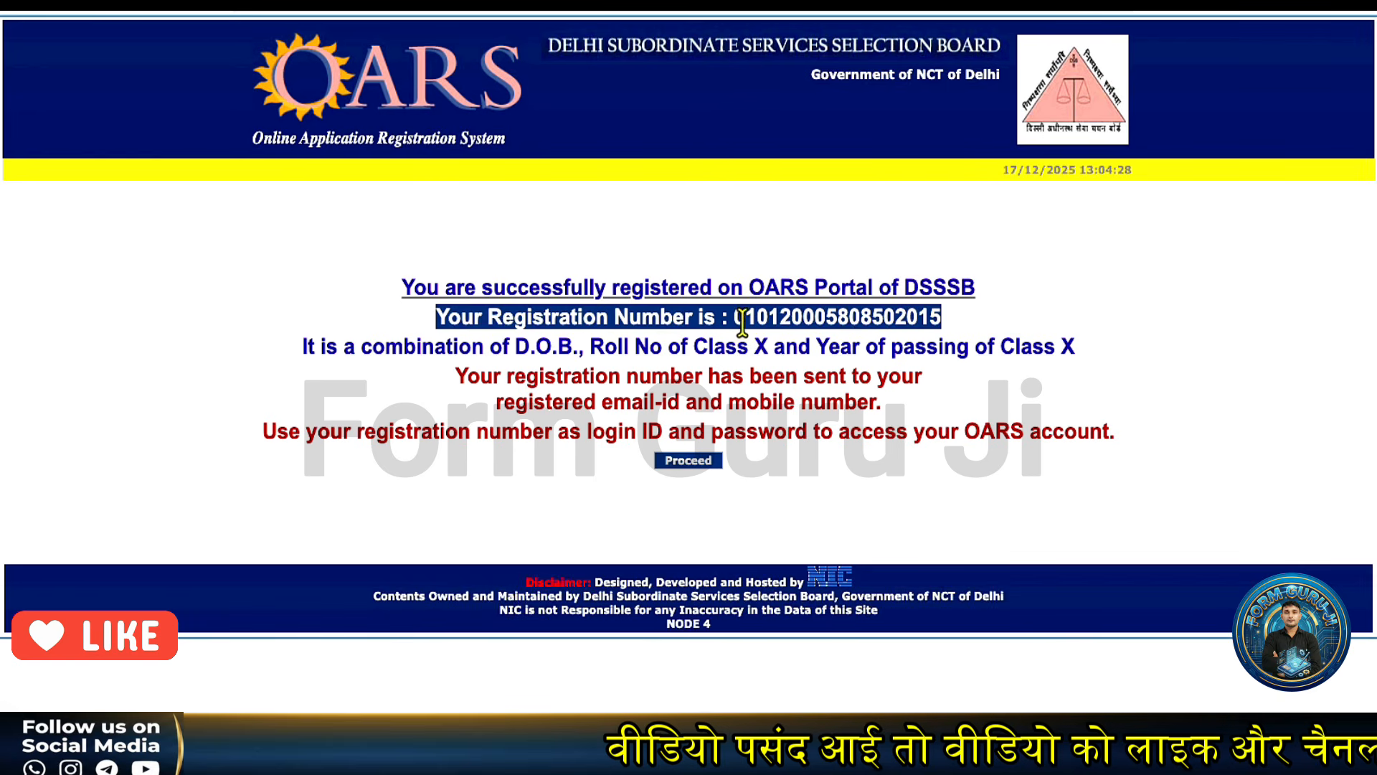
Proceed from the registration confirmation to the home page's Registered User Sign In form.
click(685, 461)
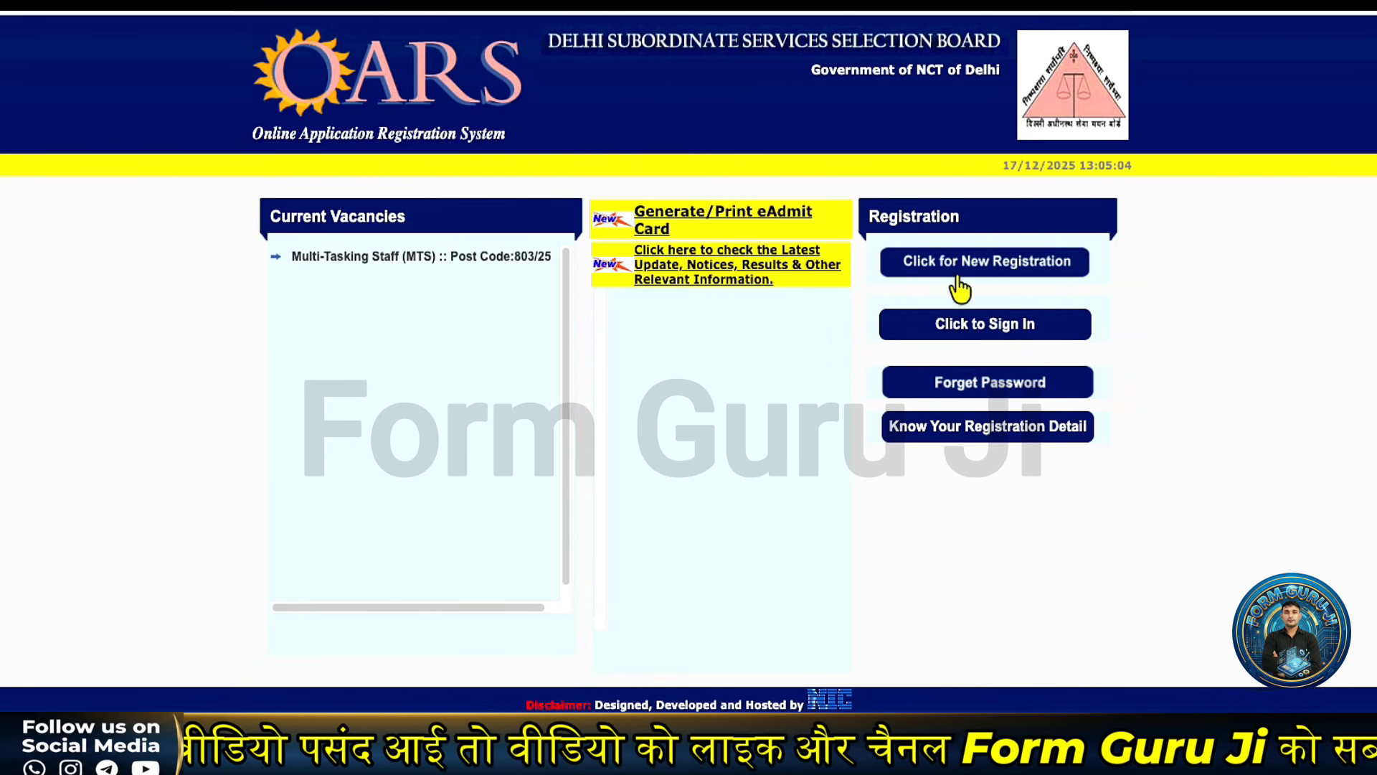
click(961, 324)
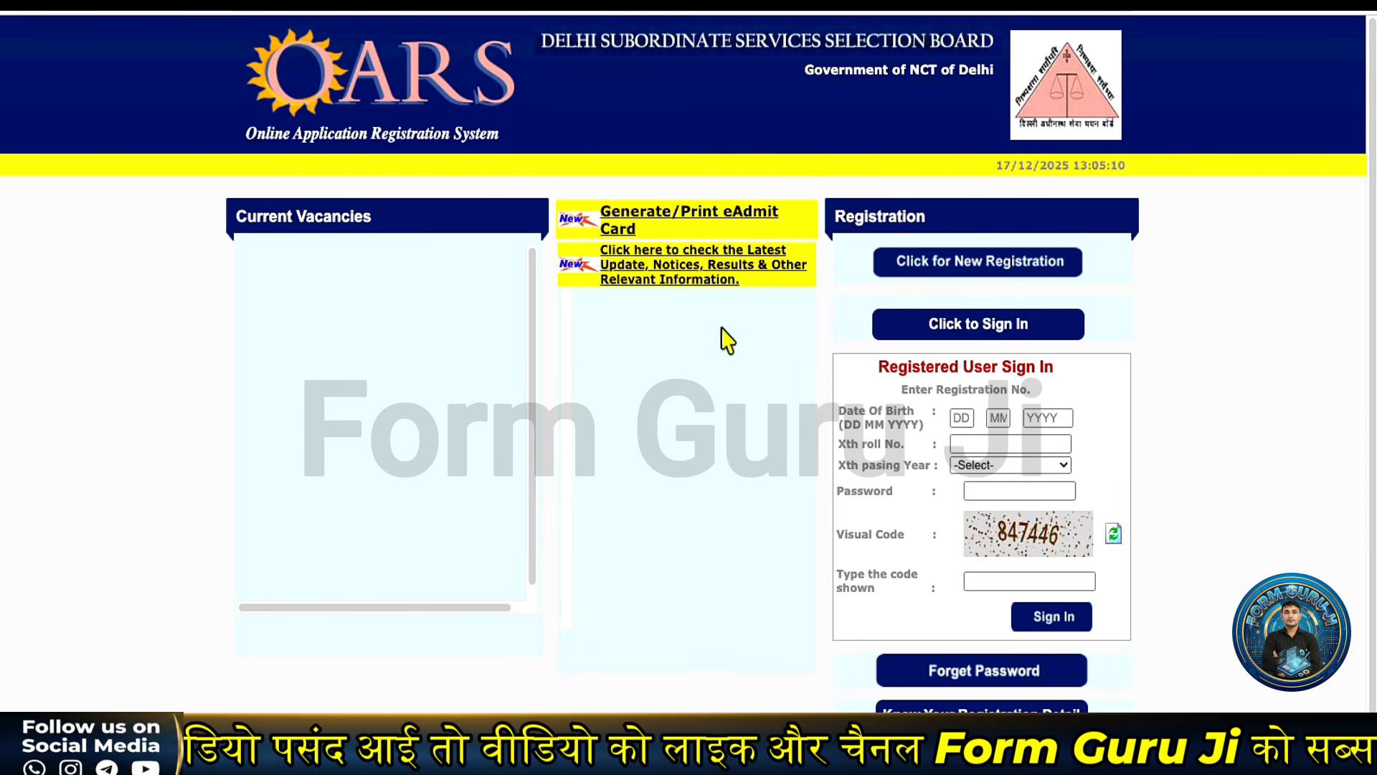
Enter the date of birth and Class X roll number, with 2015 as the passing year.
click(964, 417)
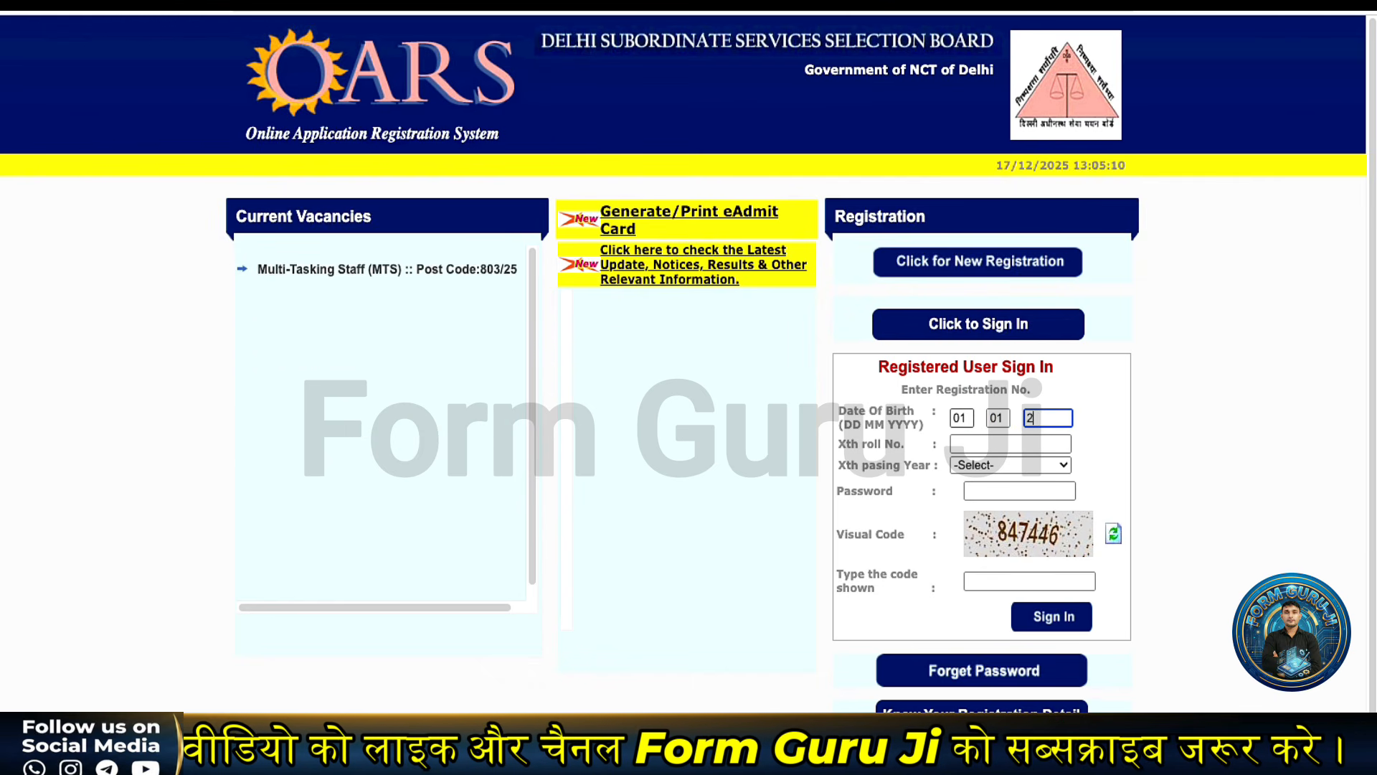
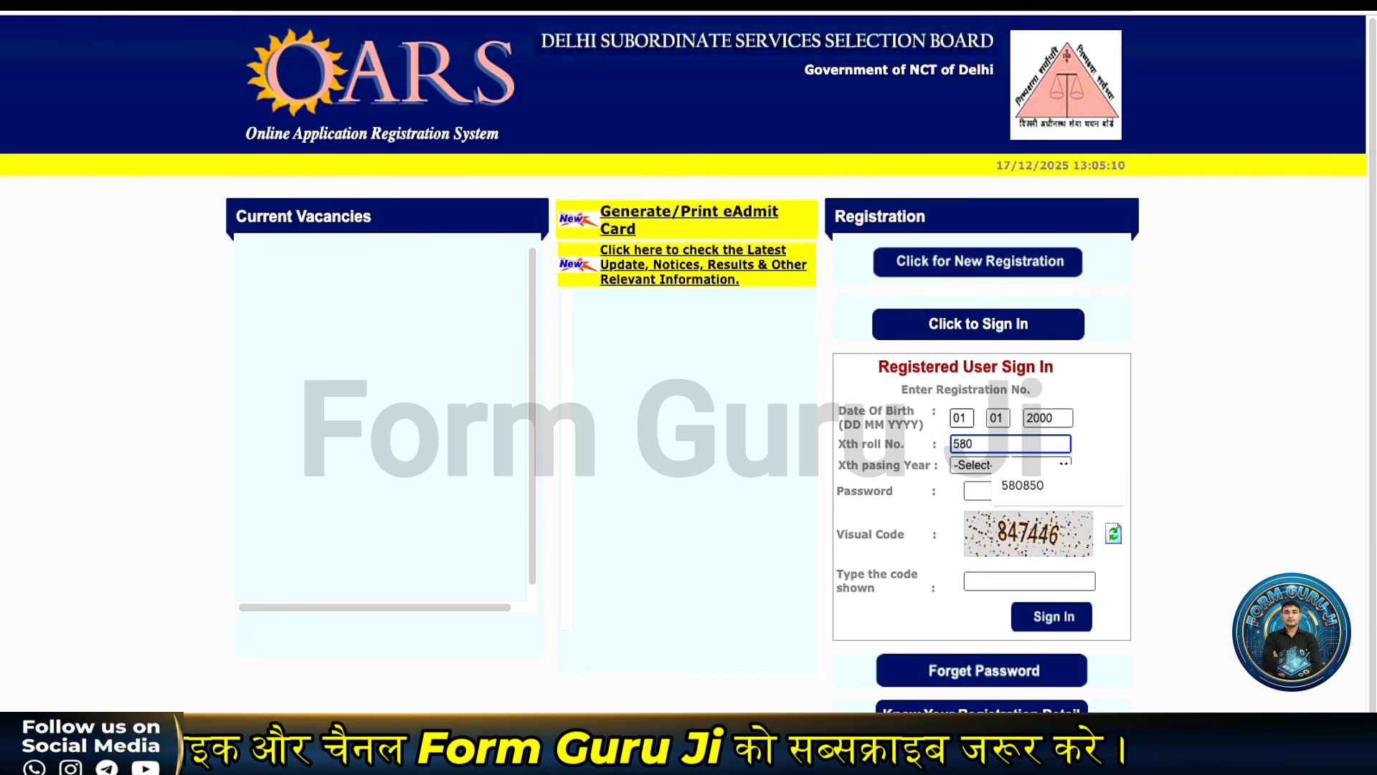
click(1022, 485)
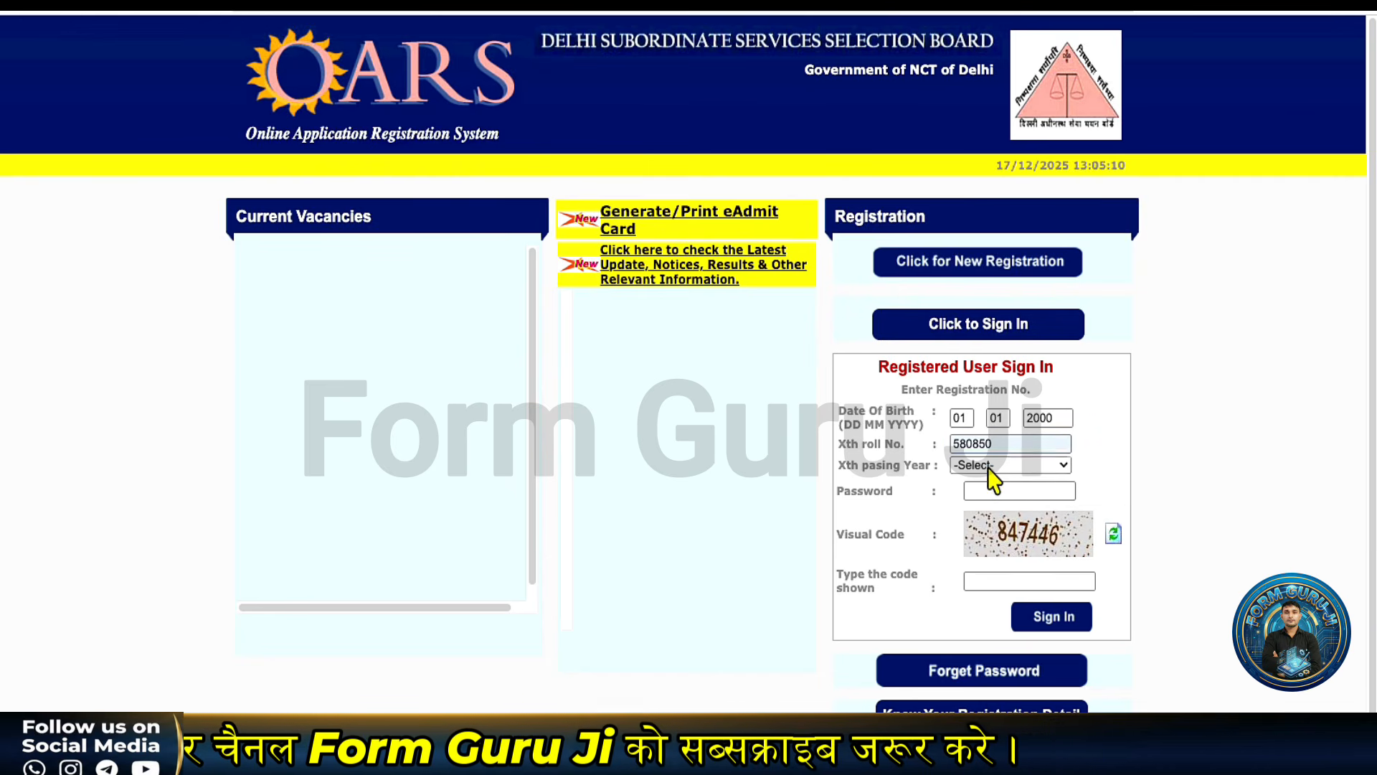
click(991, 466)
scroll(991, 607, down, 3)
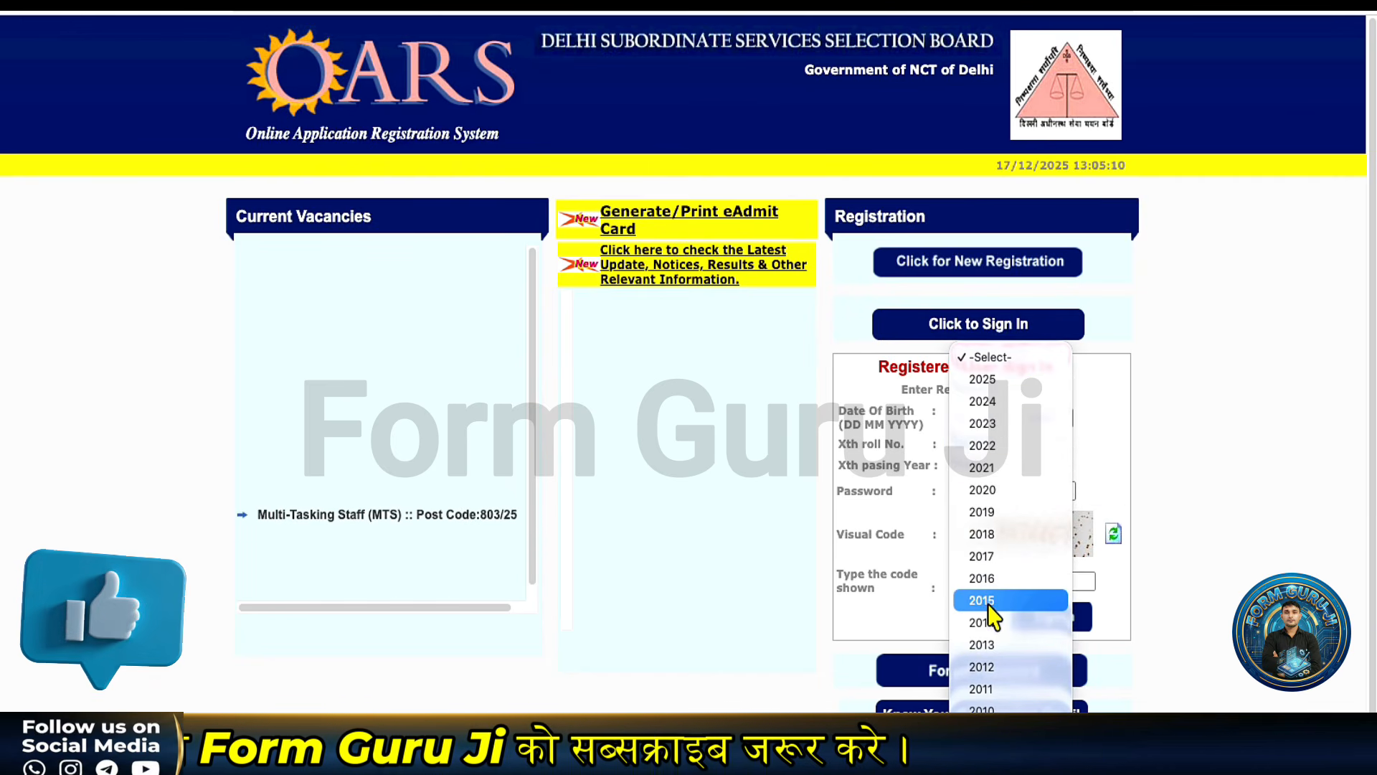
click(990, 603)
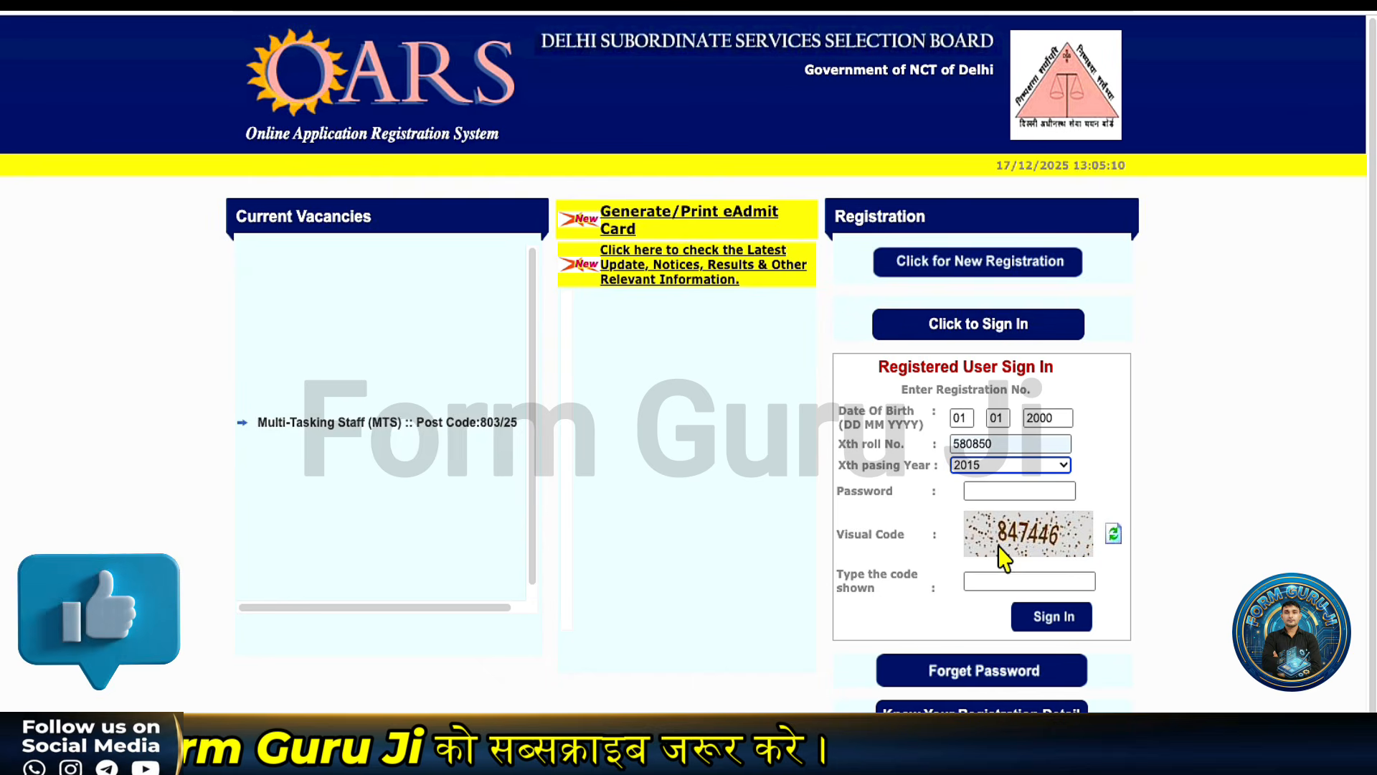
Enter the account password and the visual code, then sign in.
click(991, 490)
text(••)
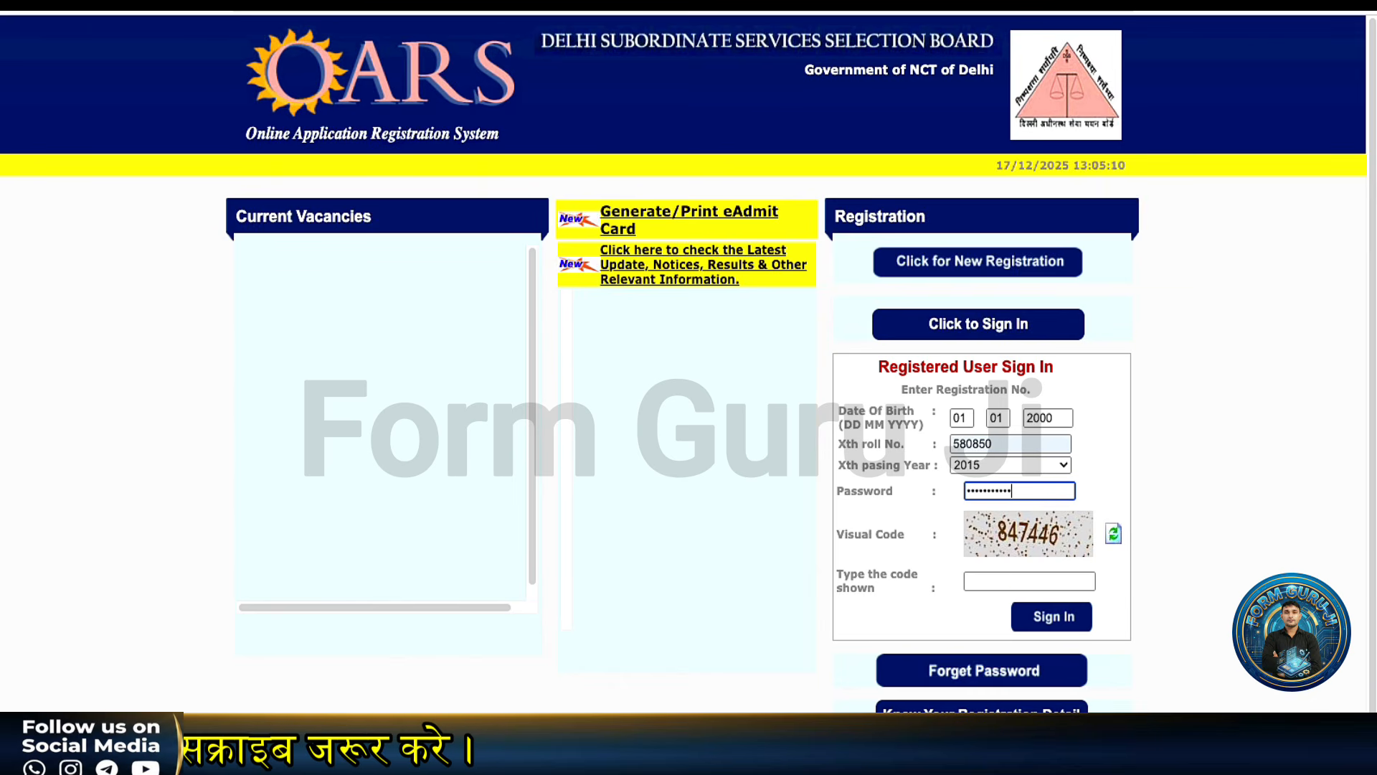
click(994, 582)
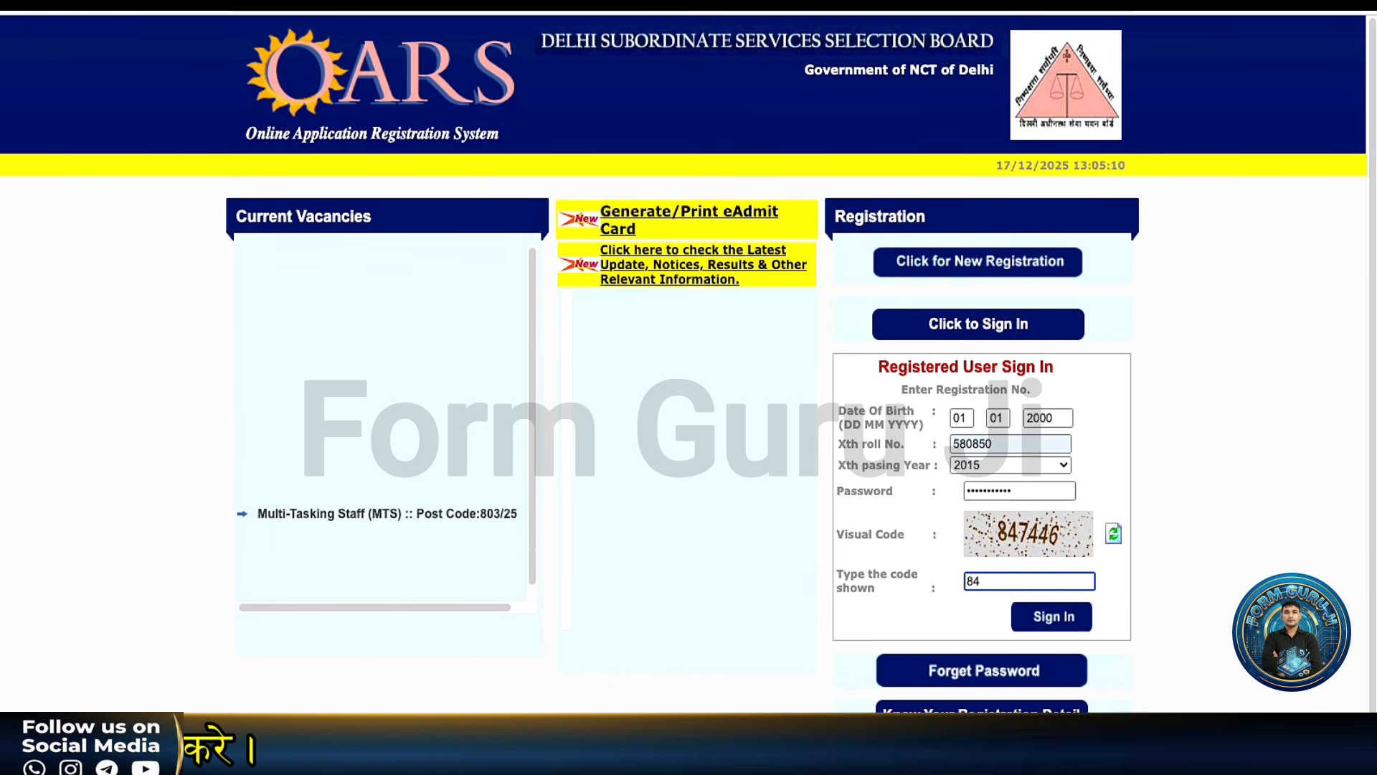
text(847446)
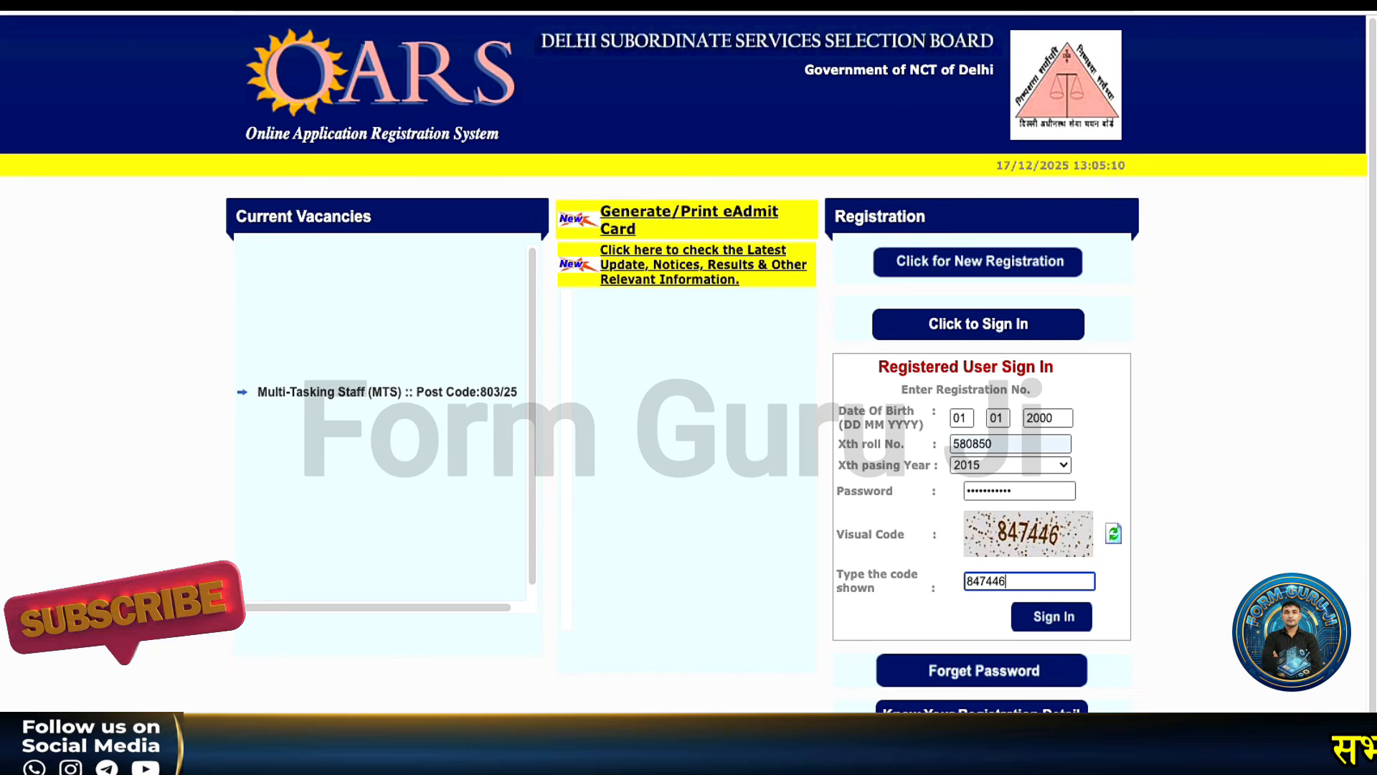
click(1049, 621)
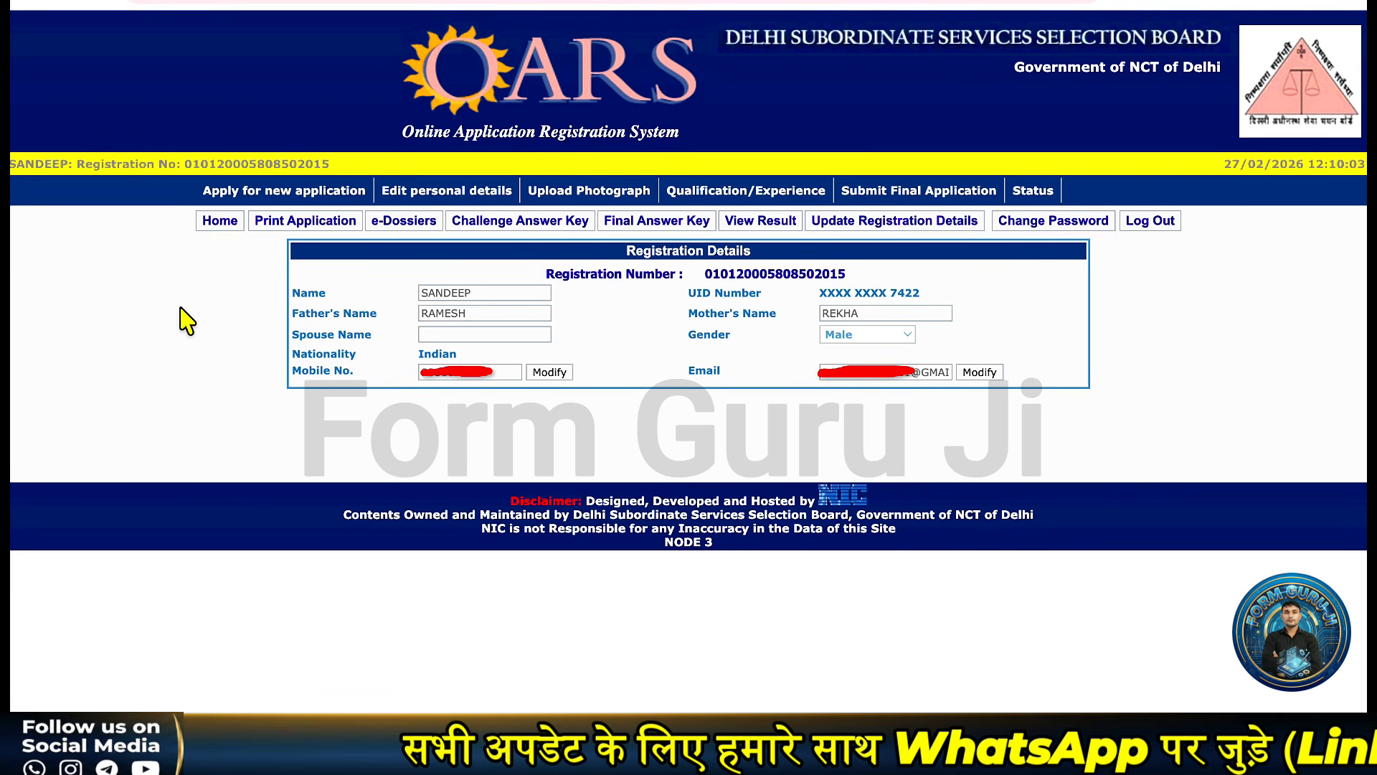
Open Apply for new application and scroll the Current Notifications down to the Patwari (14/26) row.
drag(164, 342, 251, 207)
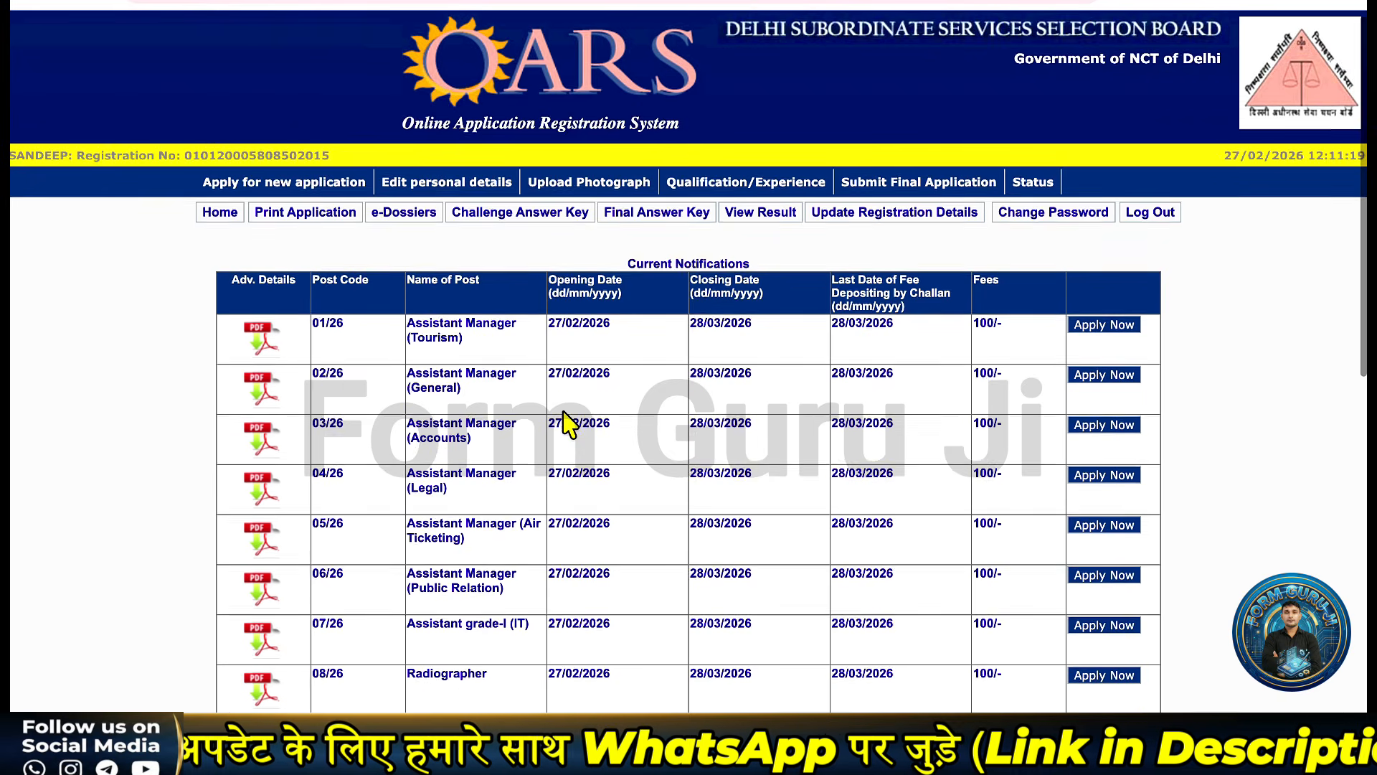
scroll(567, 423, down, 2)
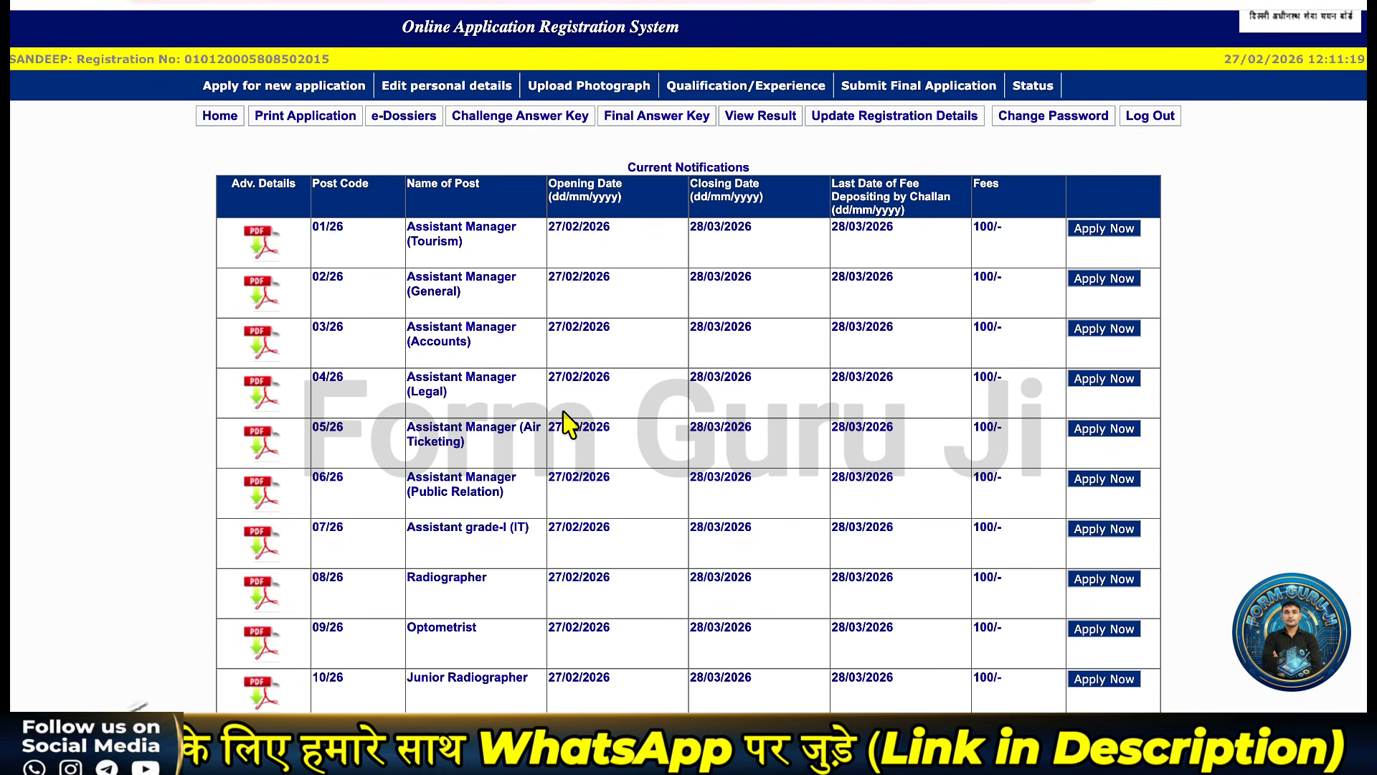
scroll(567, 424, down, 4)
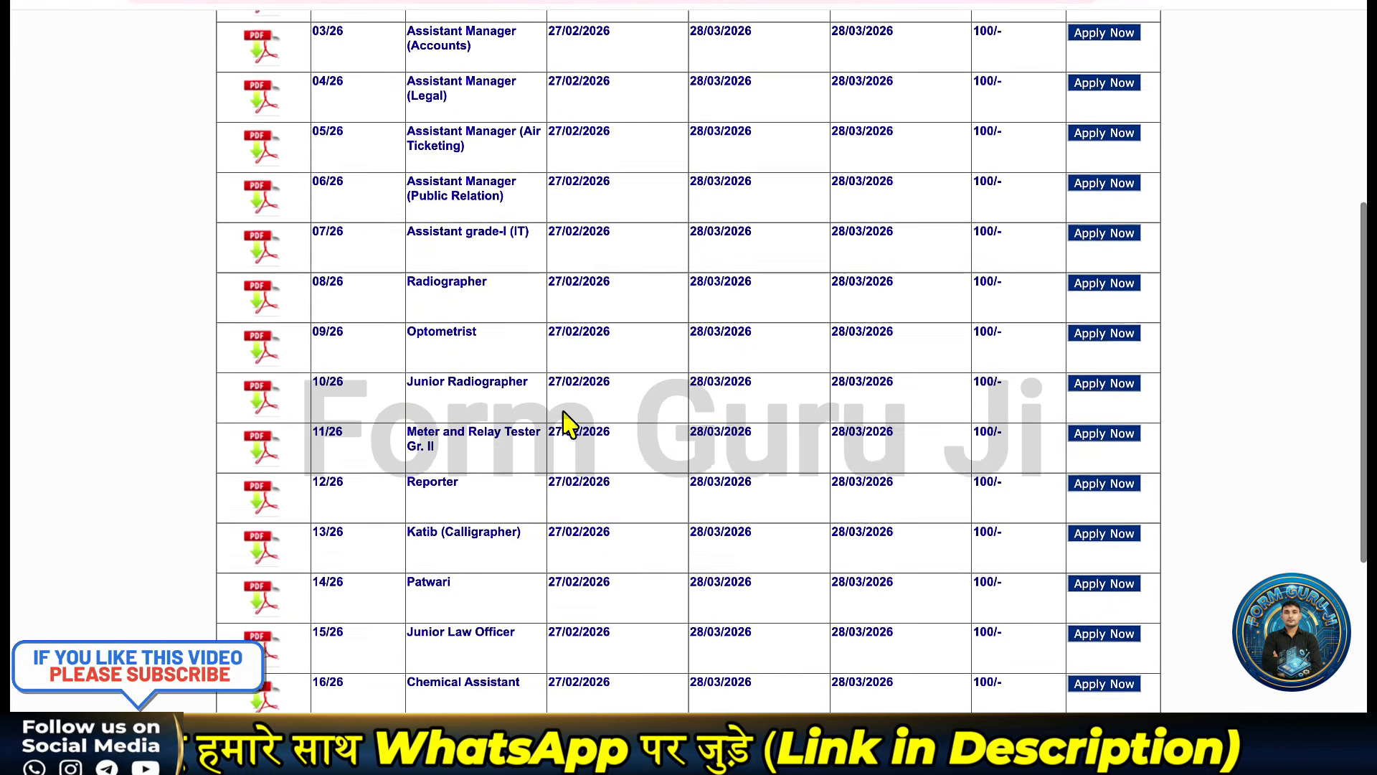
scroll(567, 423, down, 1)
scroll(562, 413, down, 2)
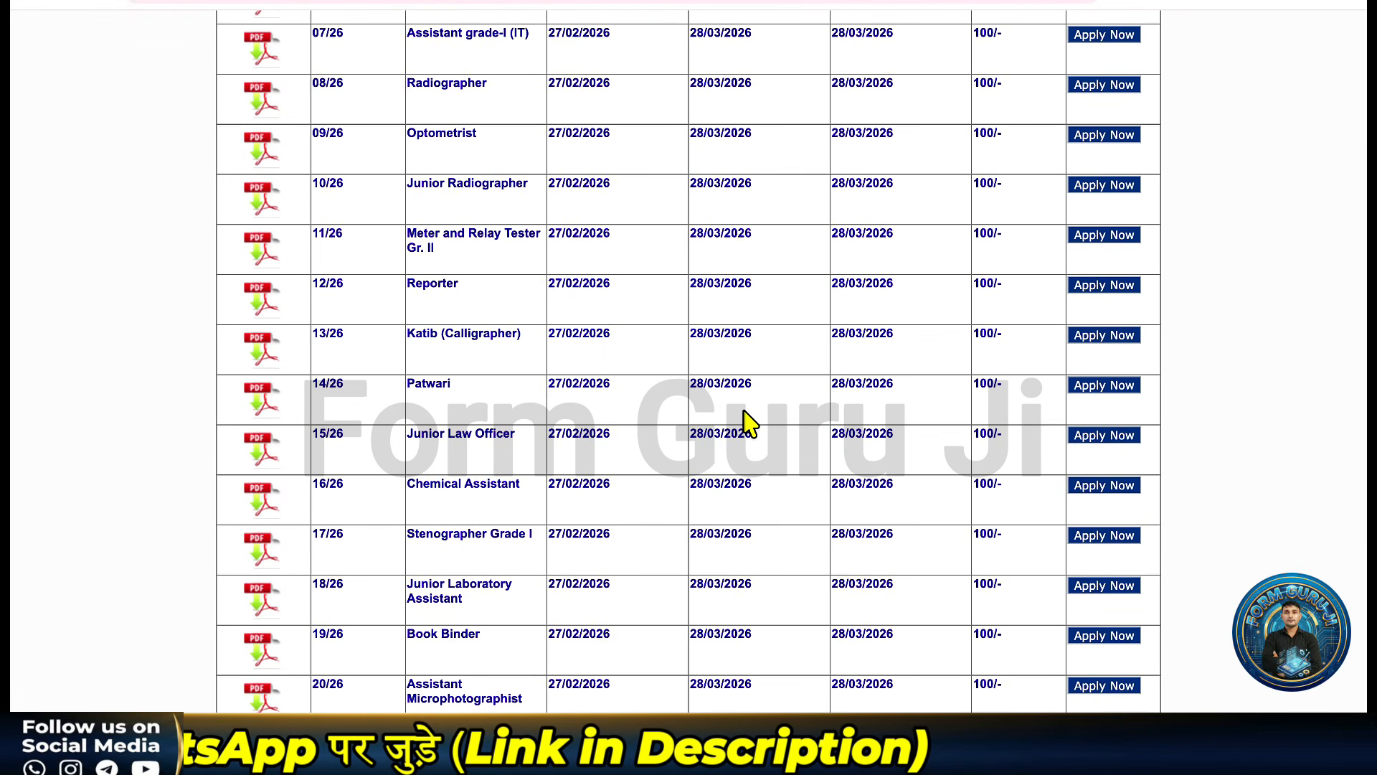
Start the Patwari 14/26 application, check its Category list, and go through the form's declaration.
click(1101, 394)
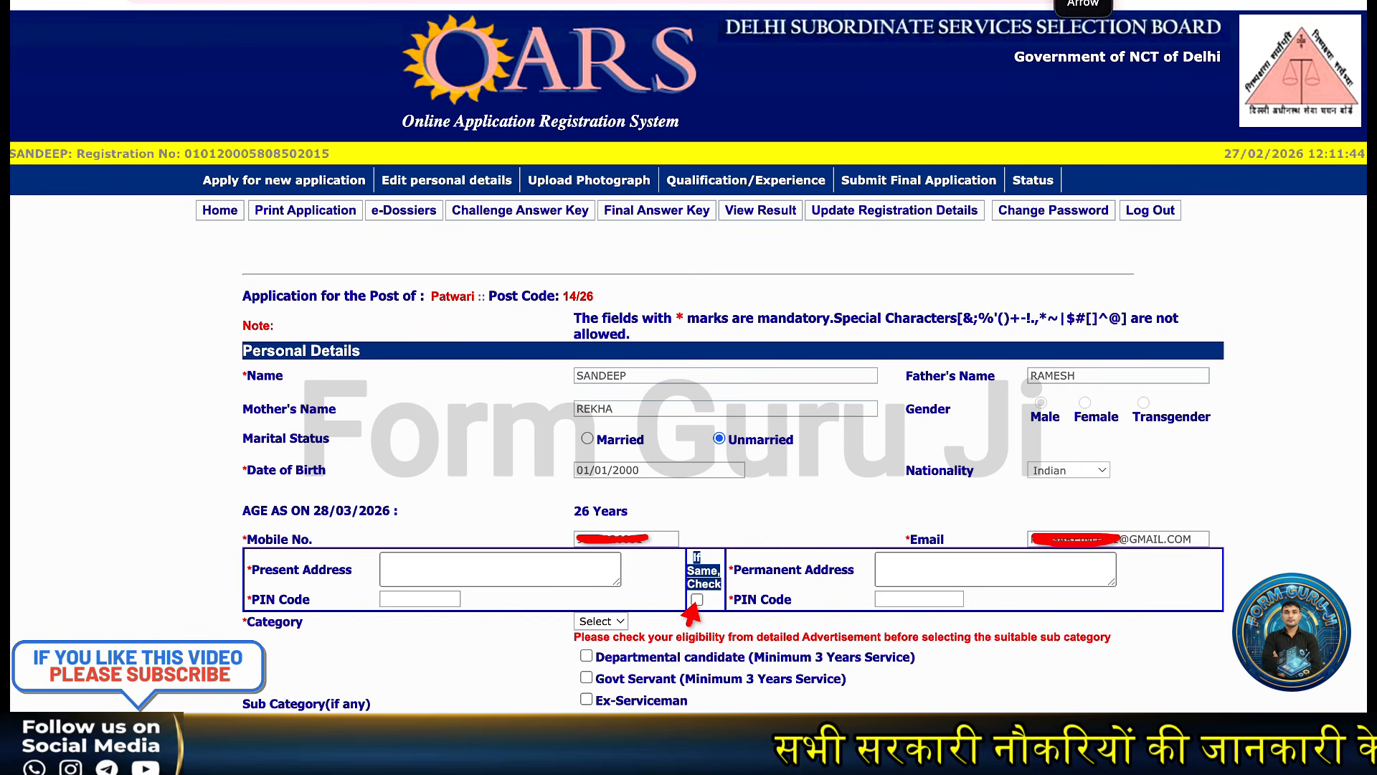
click(618, 624)
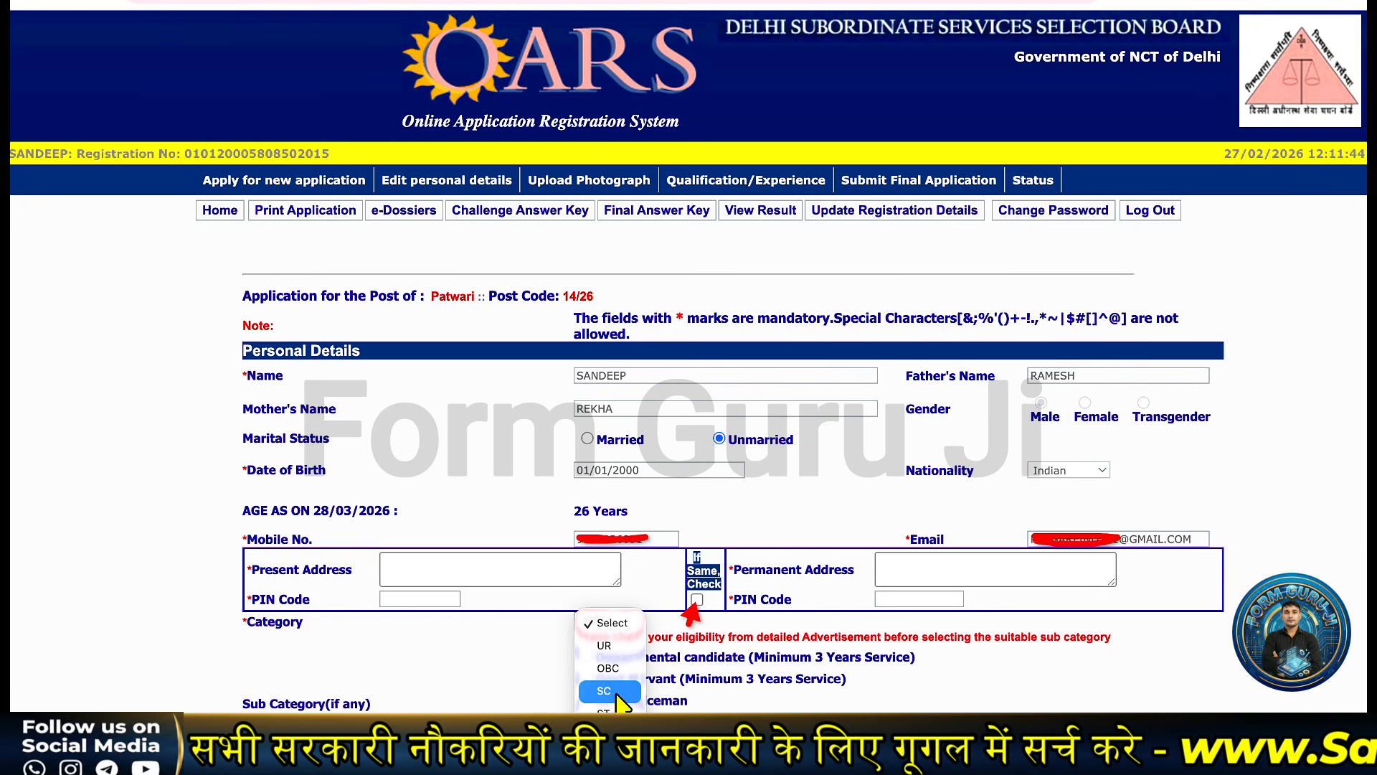
click(540, 682)
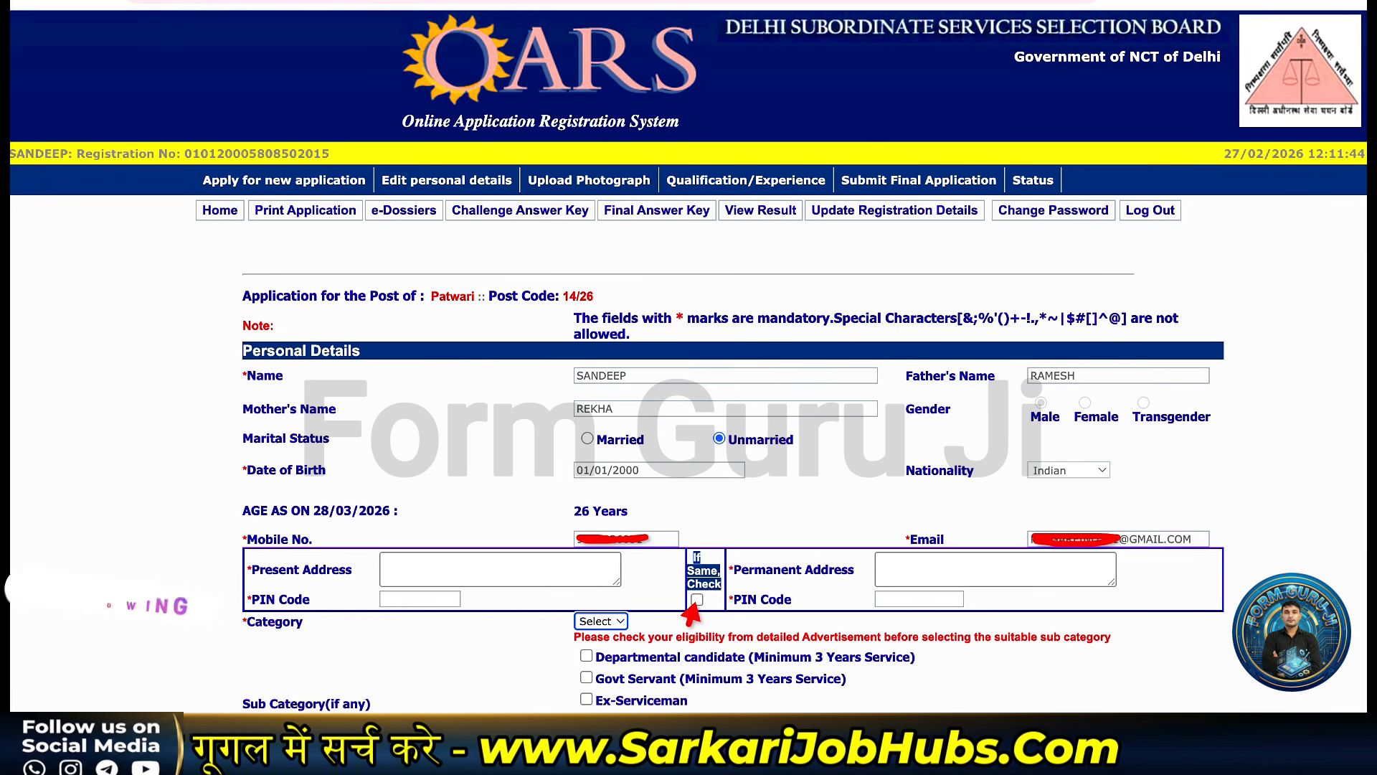
scroll(582, 459, down, 4)
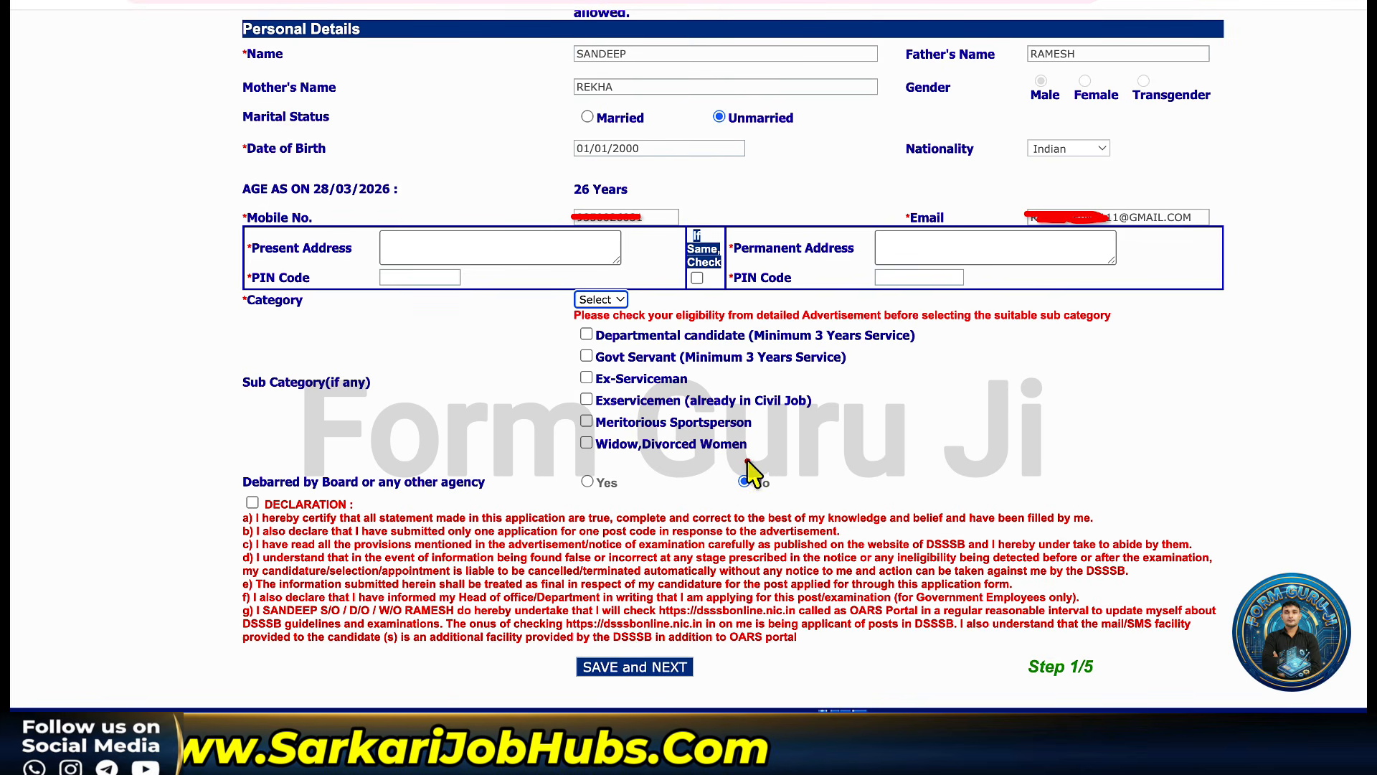
mouse_move(746, 470)
mouse_down()
mouse_move(739, 520)
mouse_move(793, 466)
mouse_move(725, 488)
mouse_up()
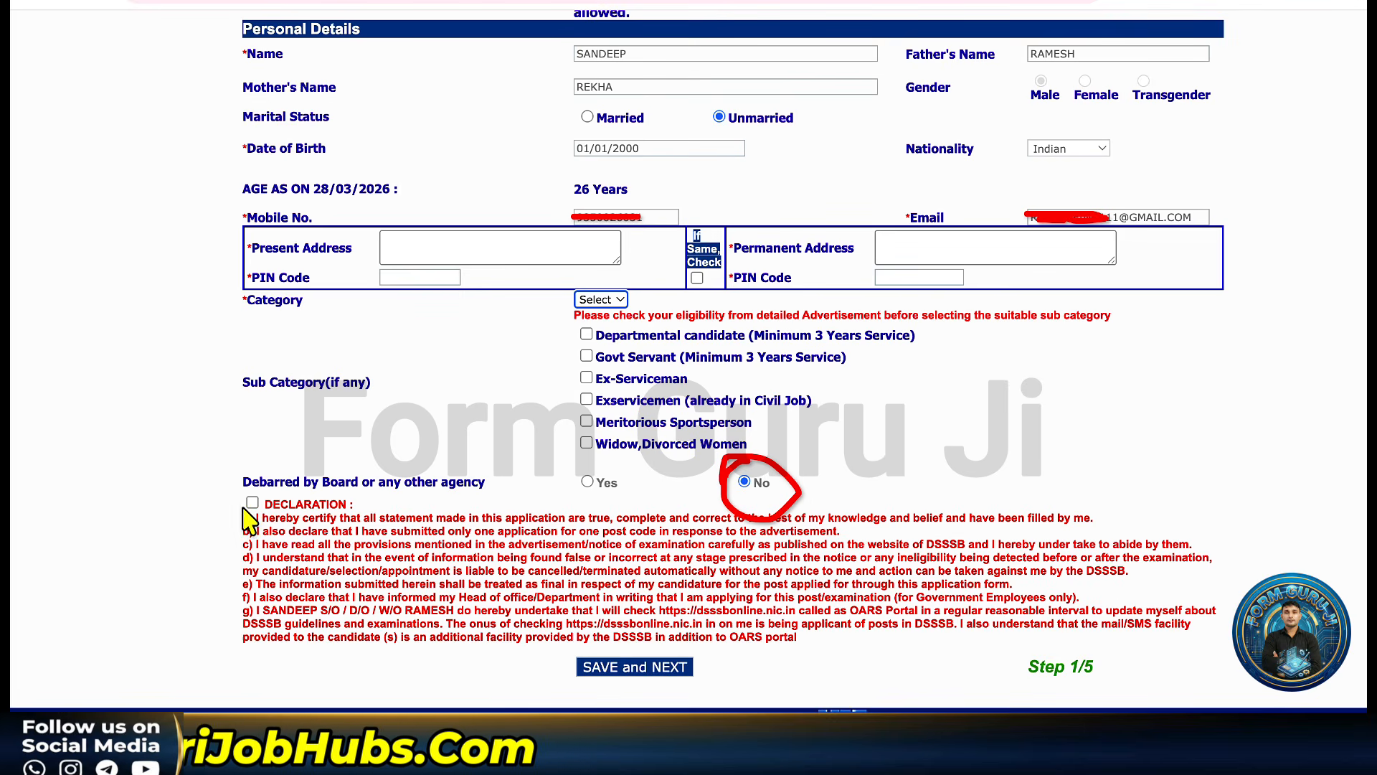
drag(229, 515, 303, 438)
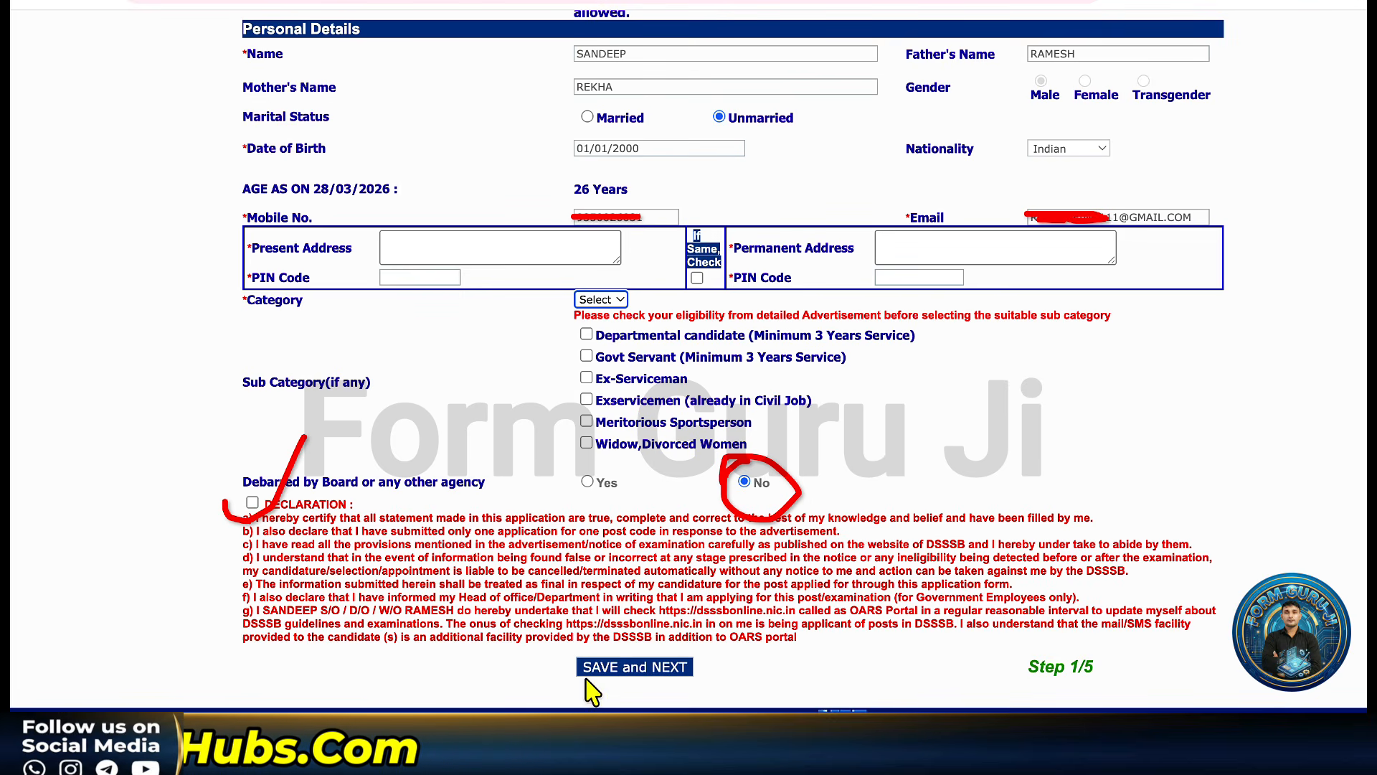
drag(587, 681, 697, 636)
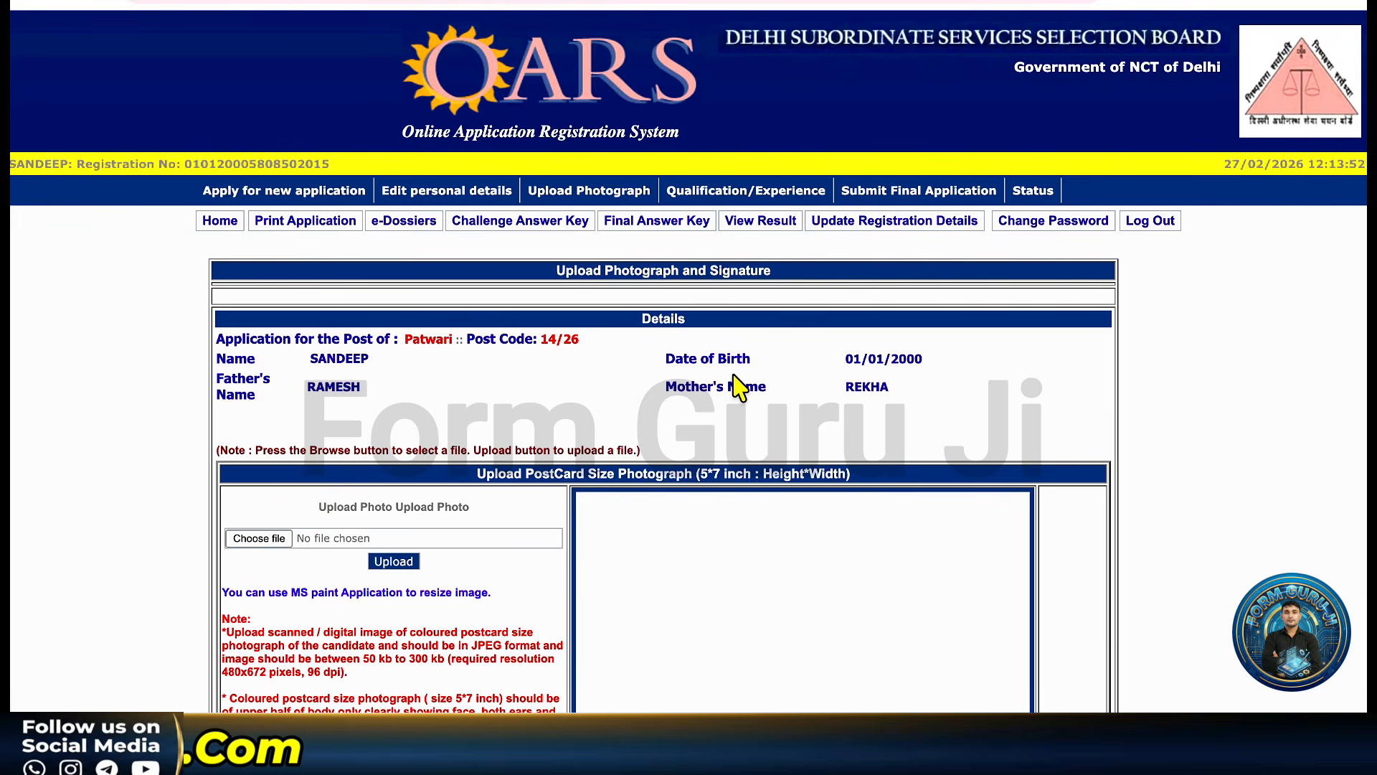
Scroll through the upload page to read the photo, signature and thumb size requirements.
scroll(732, 374, down, 2)
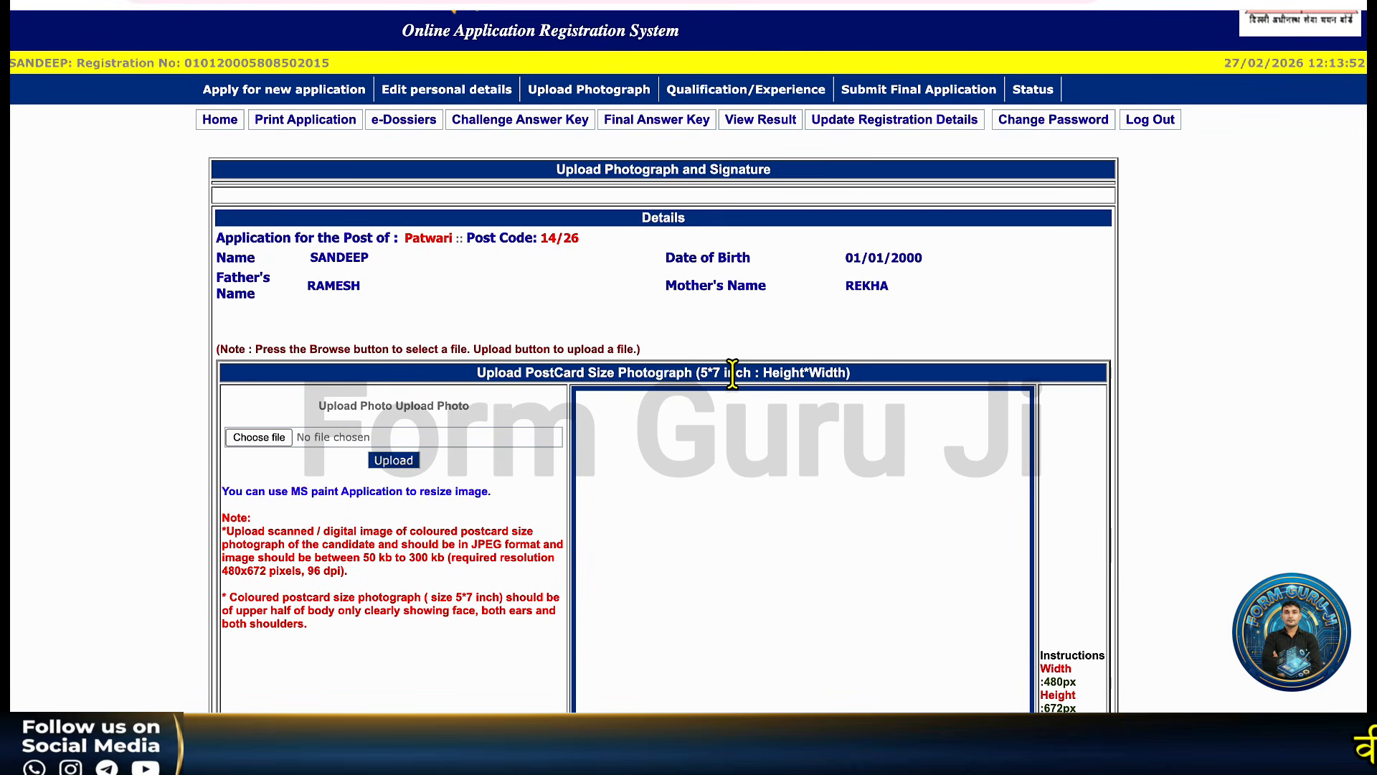
scroll(732, 373, down, 7)
scroll(735, 402, down, 1)
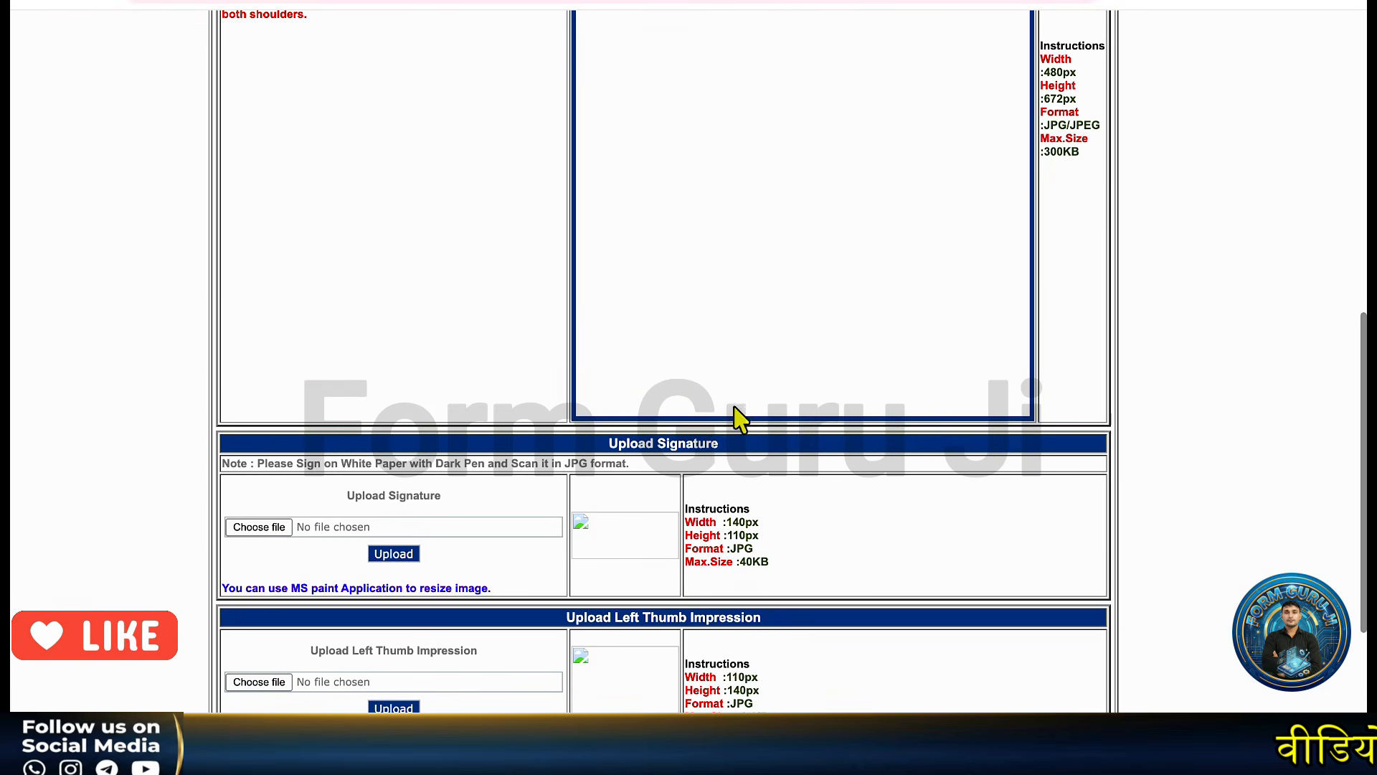
scroll(735, 423, up, 7)
scroll(739, 434, up, 2)
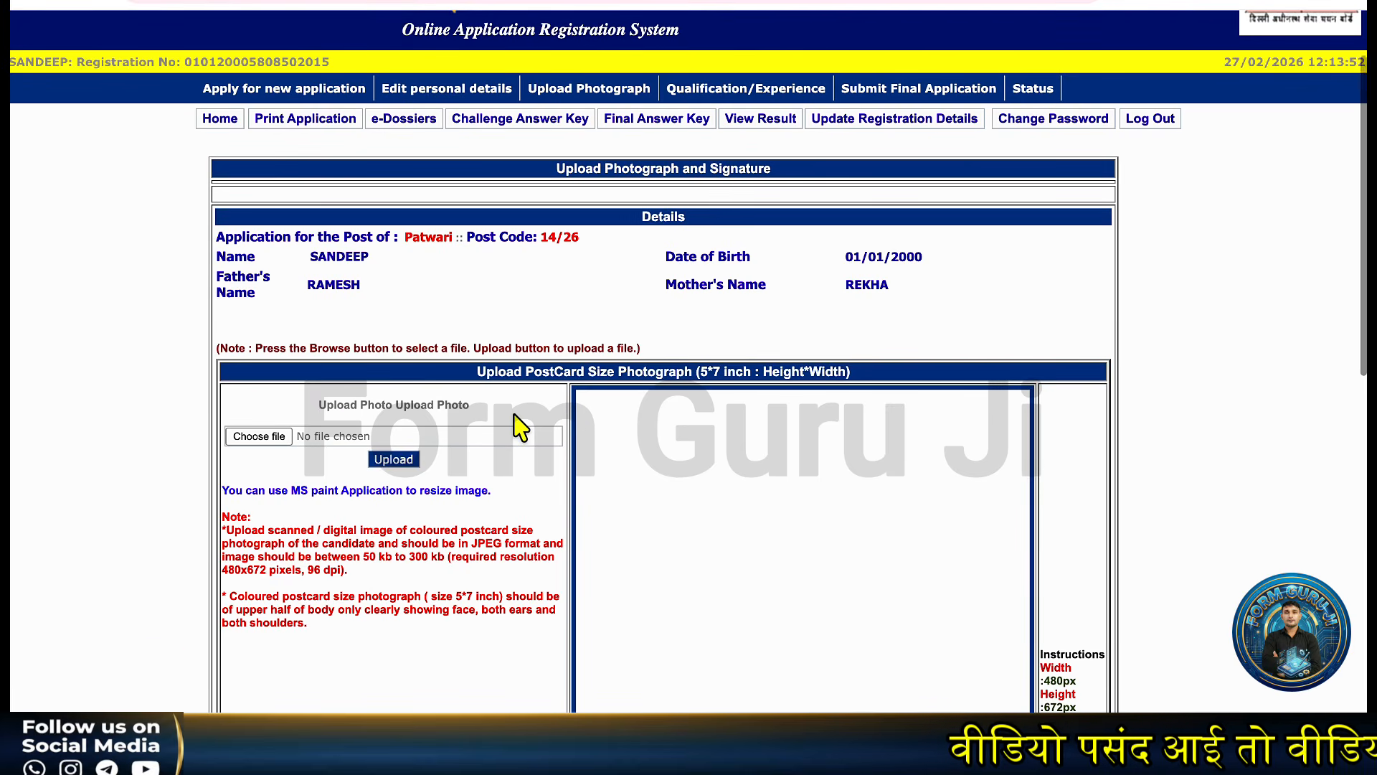
scroll(518, 428, down, 1)
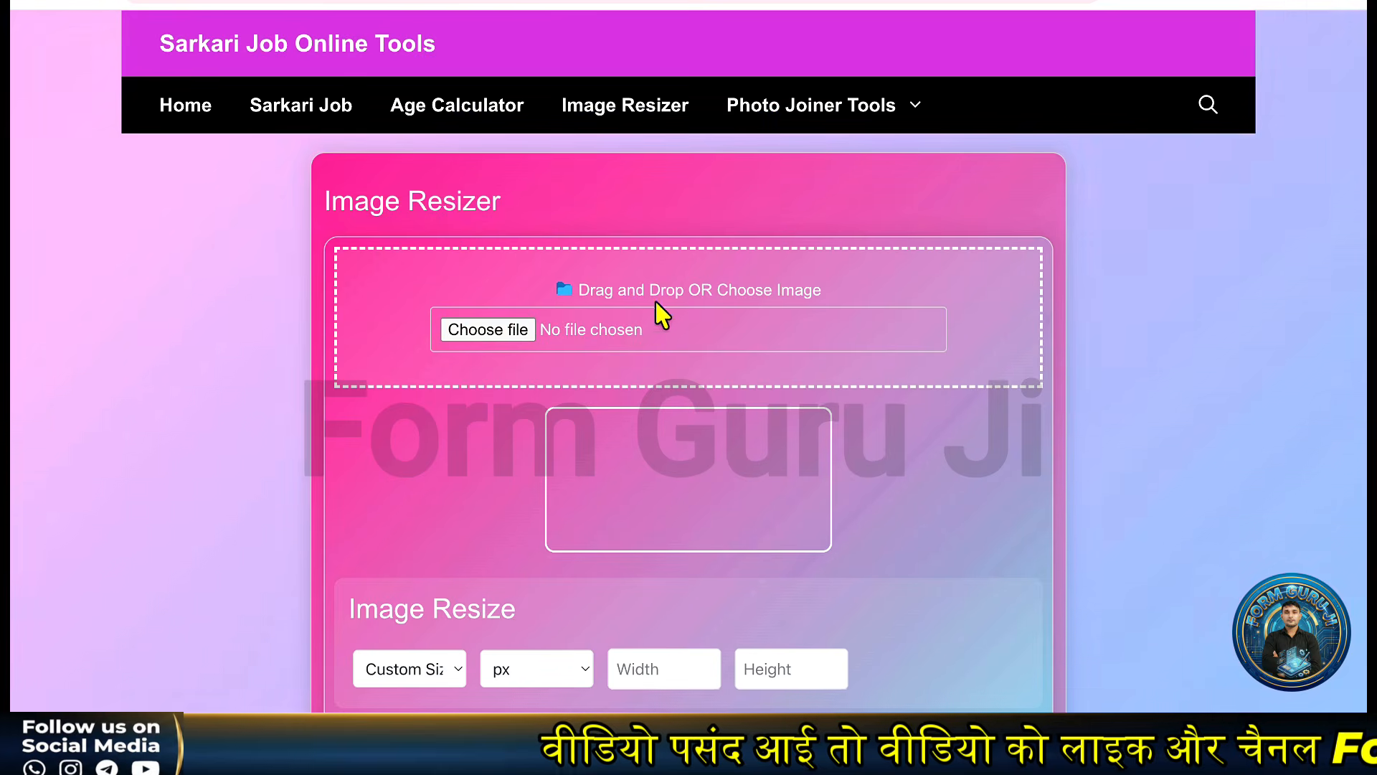
scroll(656, 301, down, 1)
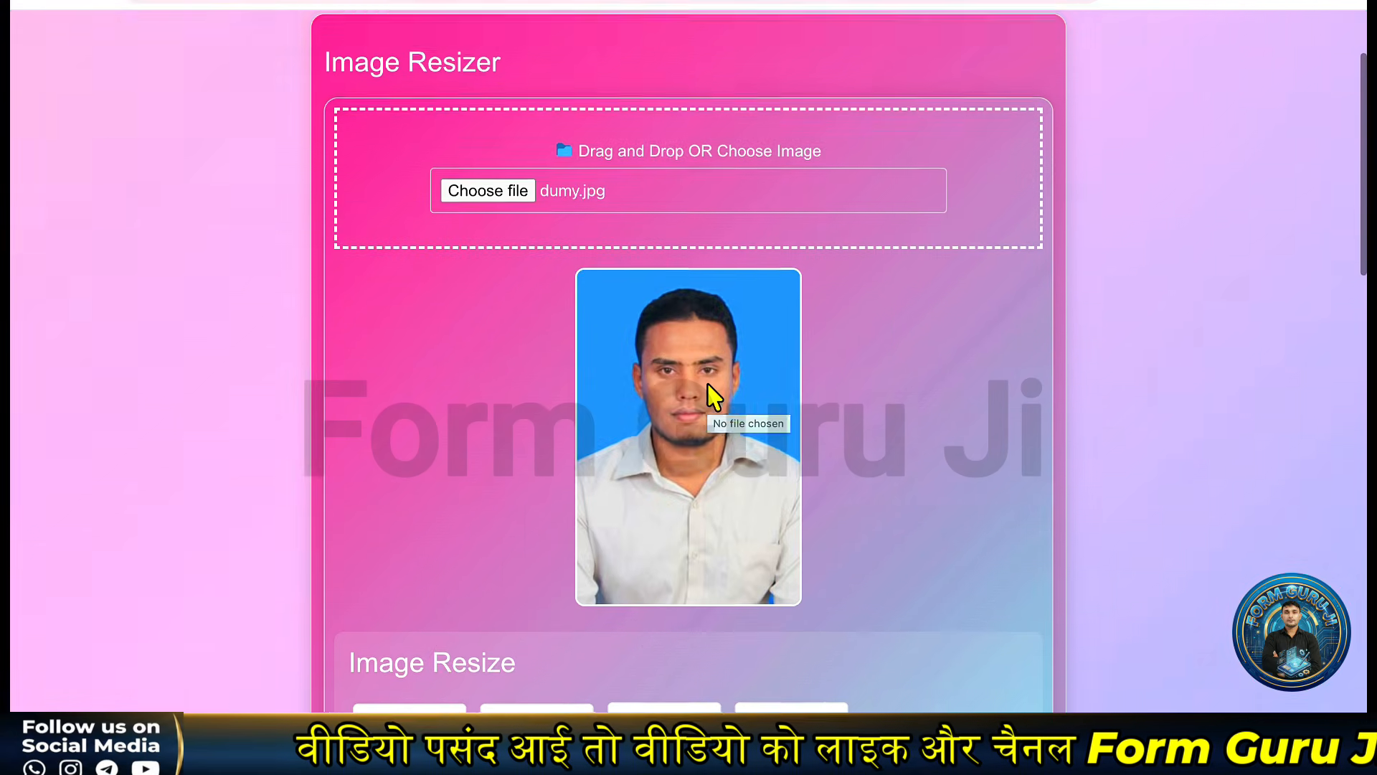
Set the resizer to the DSSSB Photo preset, JPEG format and a 200 KB target size.
scroll(710, 394, down, 5)
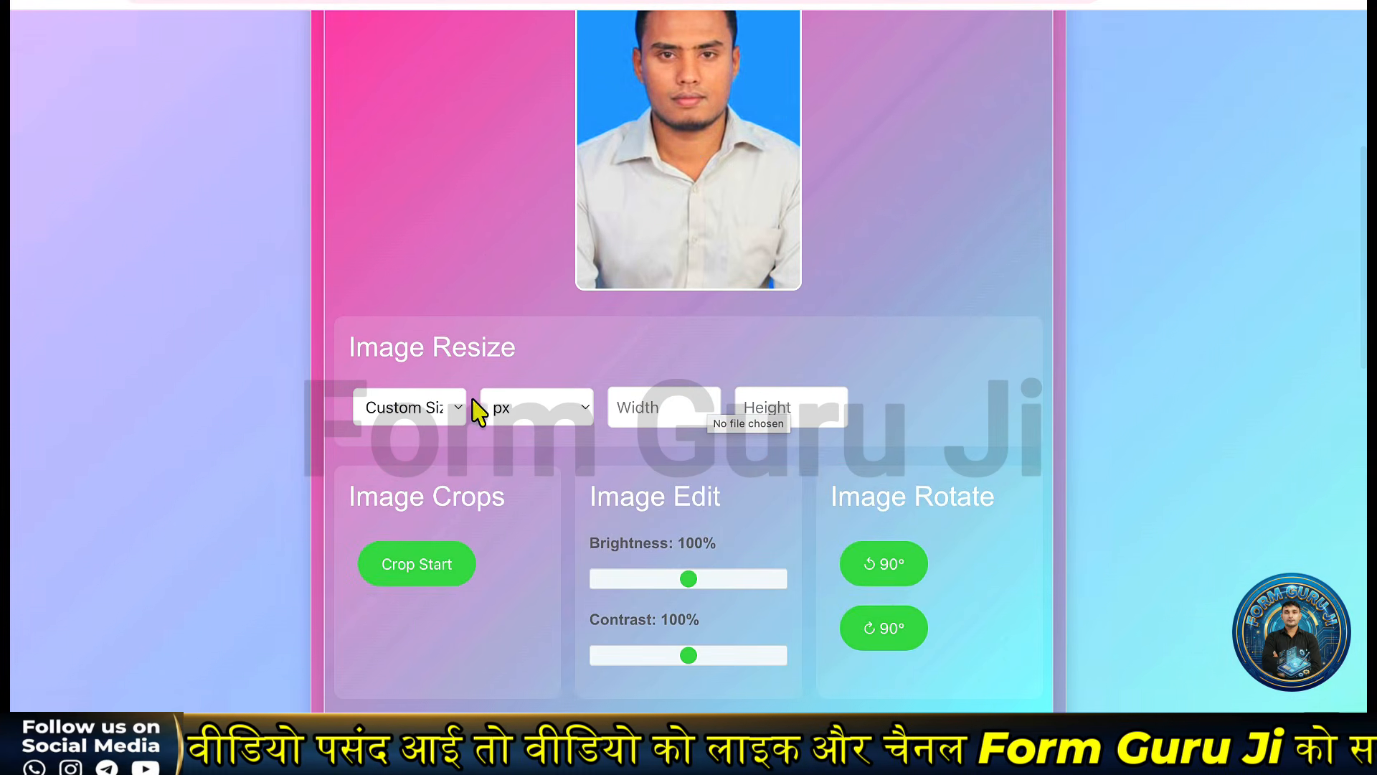
click(435, 418)
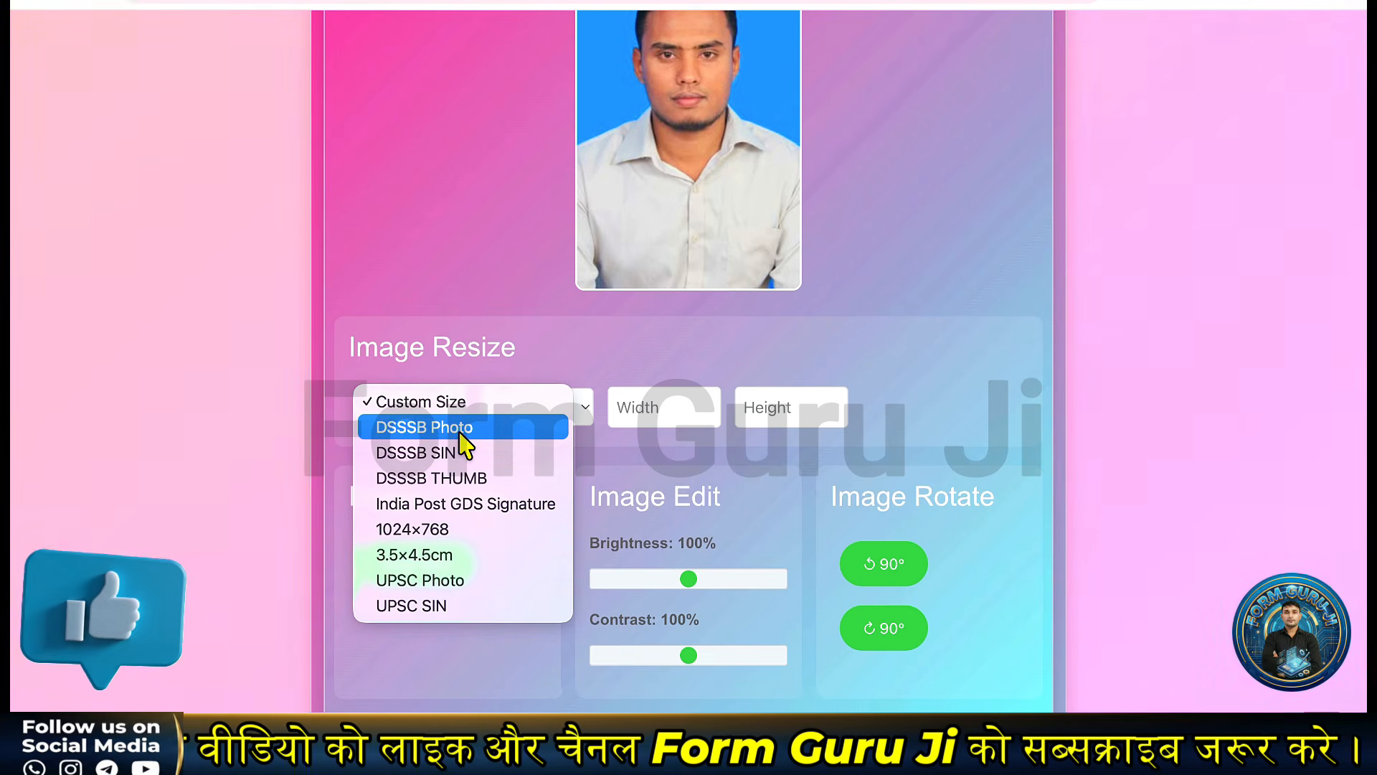
click(461, 430)
scroll(674, 387, down, 8)
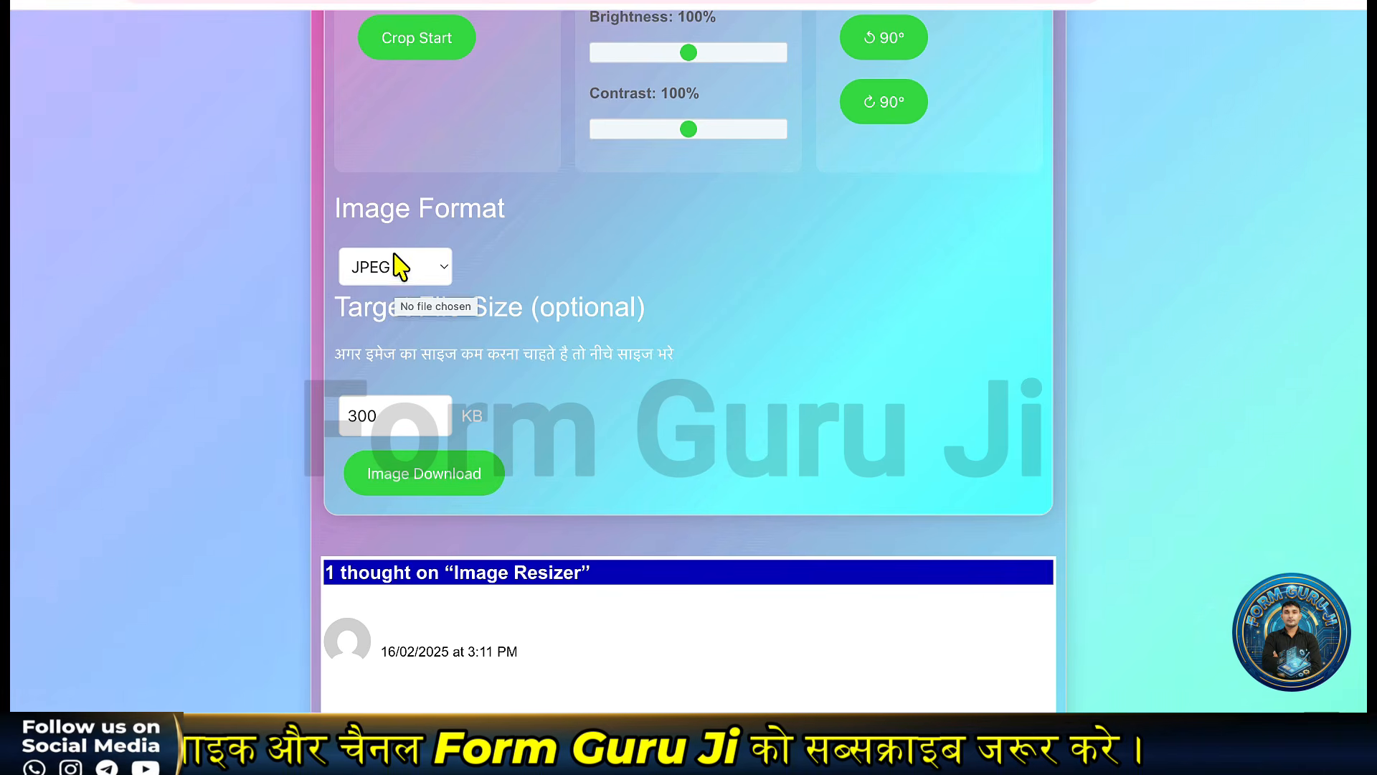
click(395, 268)
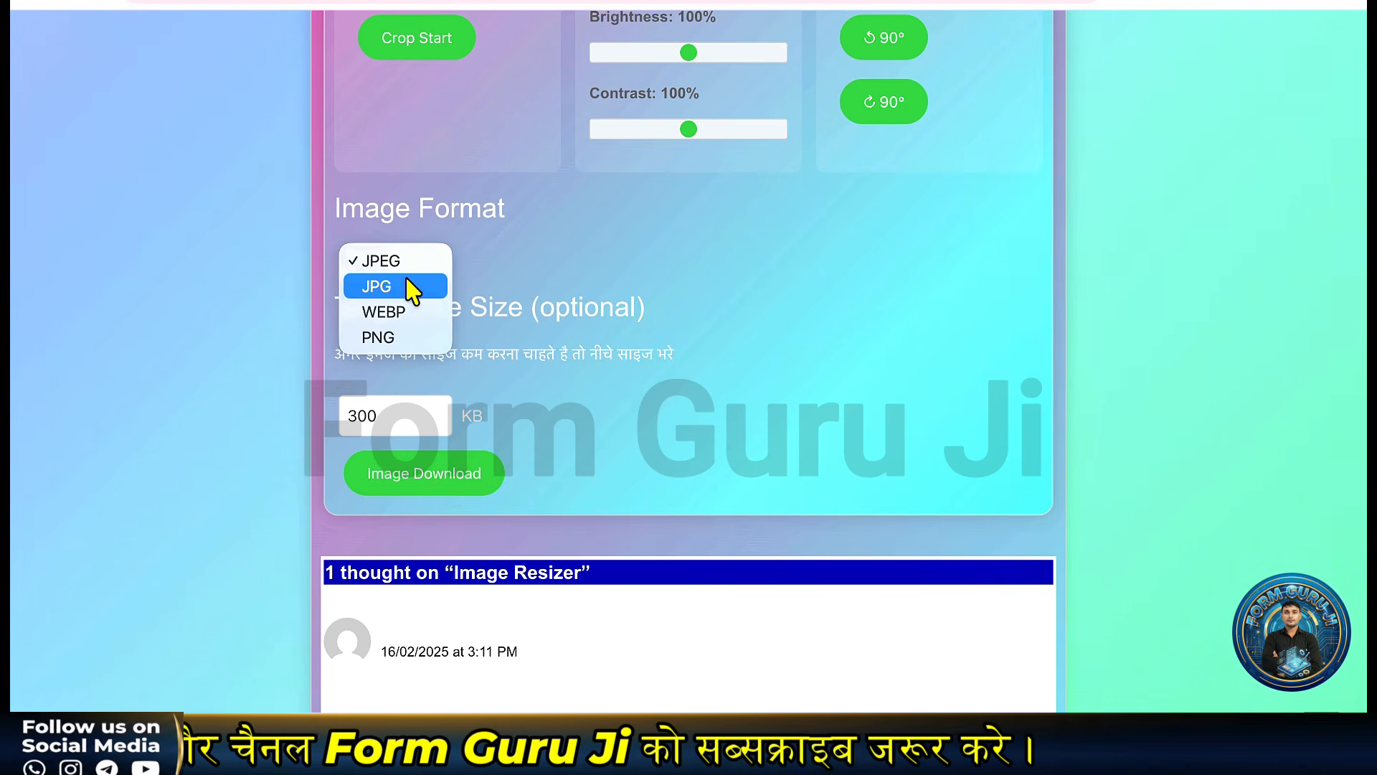
click(529, 283)
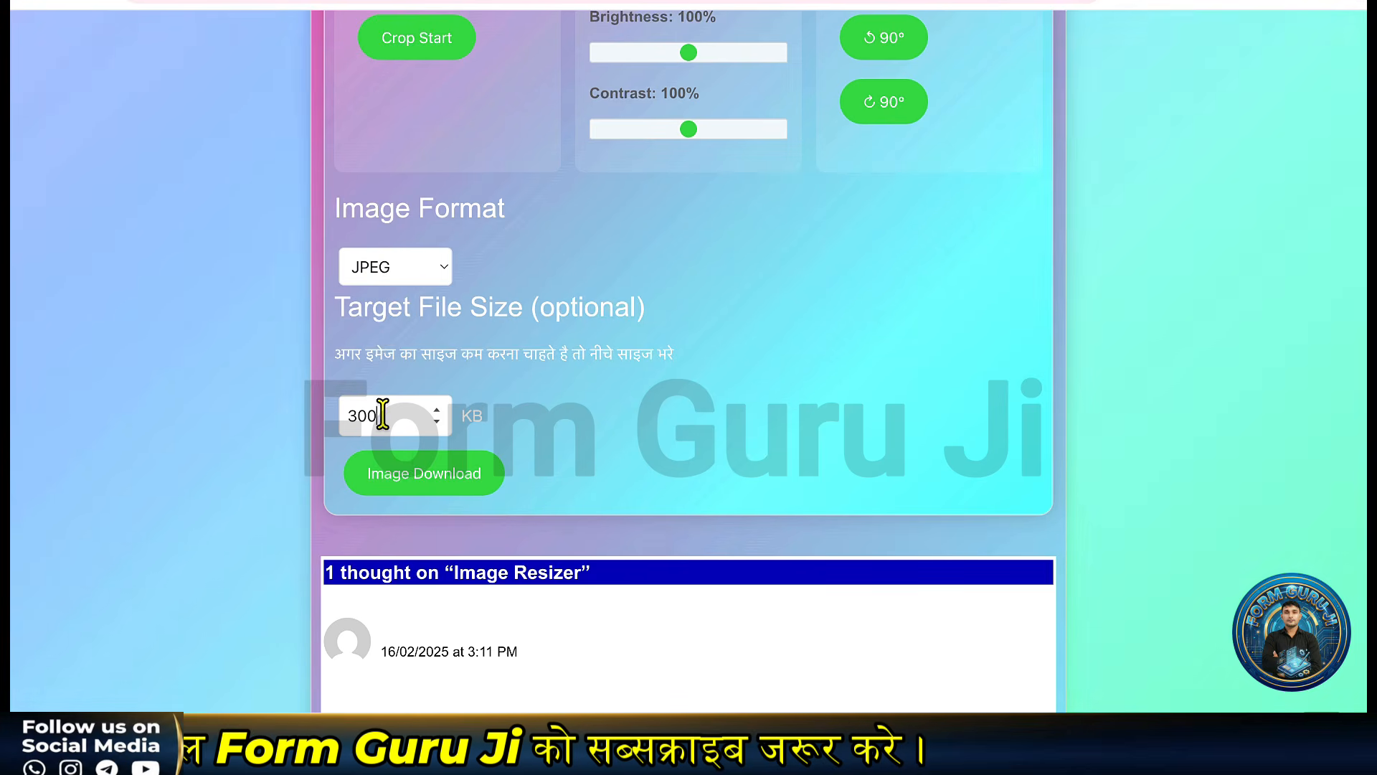
double_click(369, 414)
text(200)
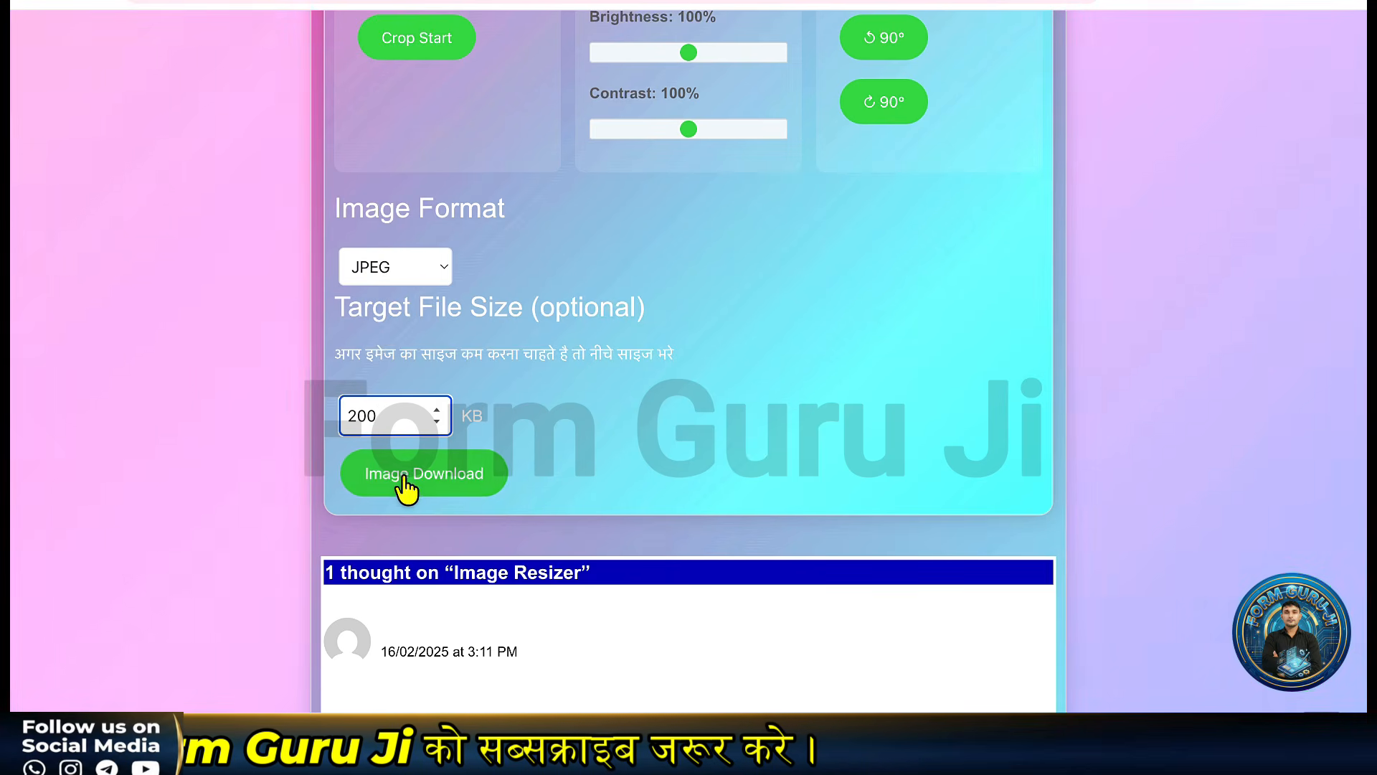
Download the resized photo, saving it as photo (2).jpg.
click(406, 479)
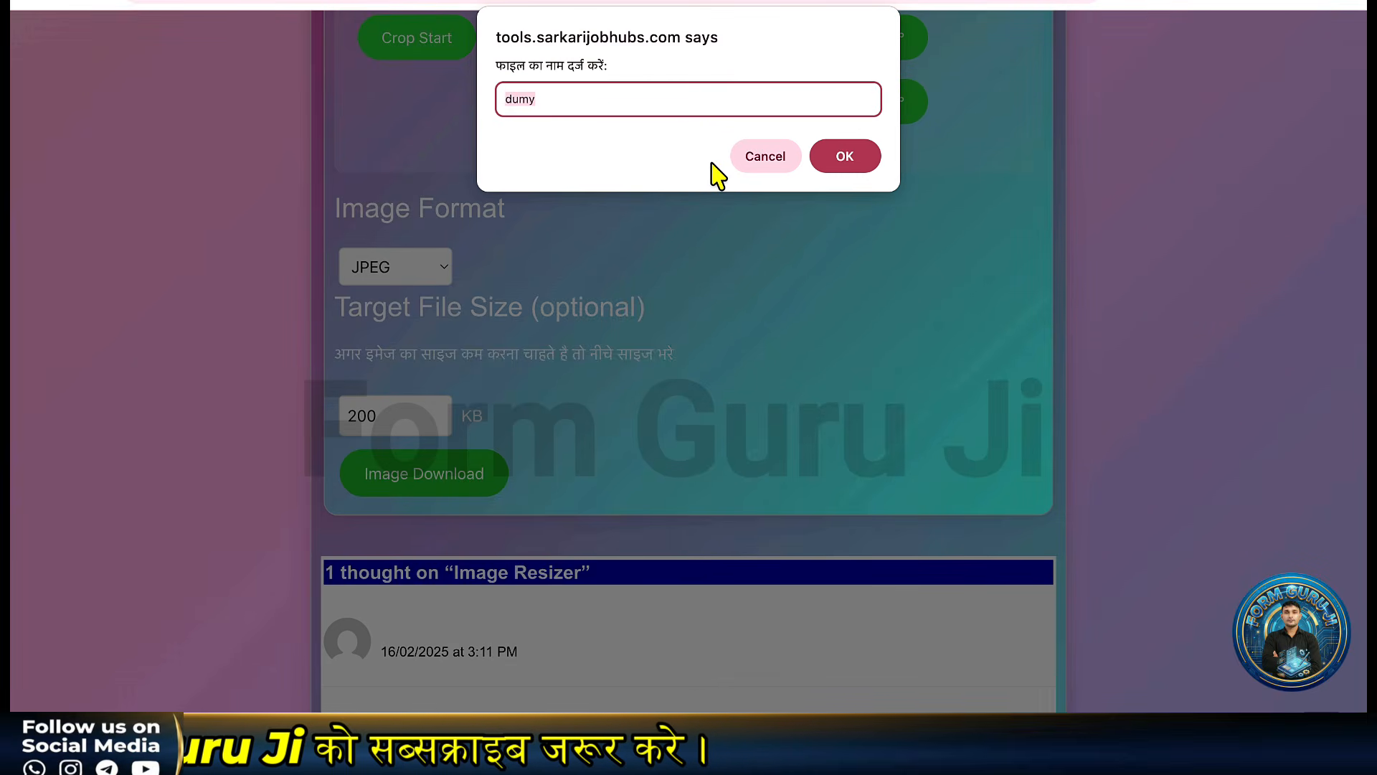
key(Return)
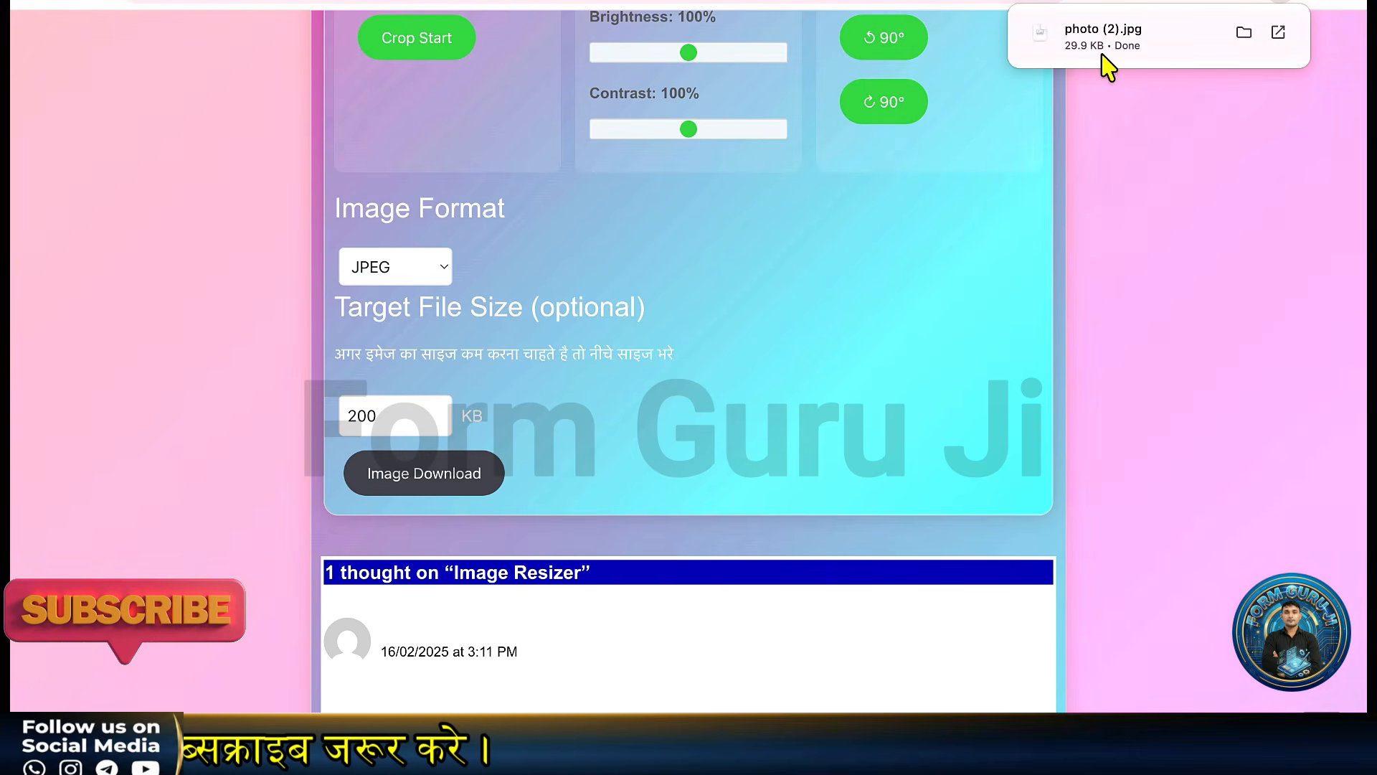
key(ctrl+Tab)
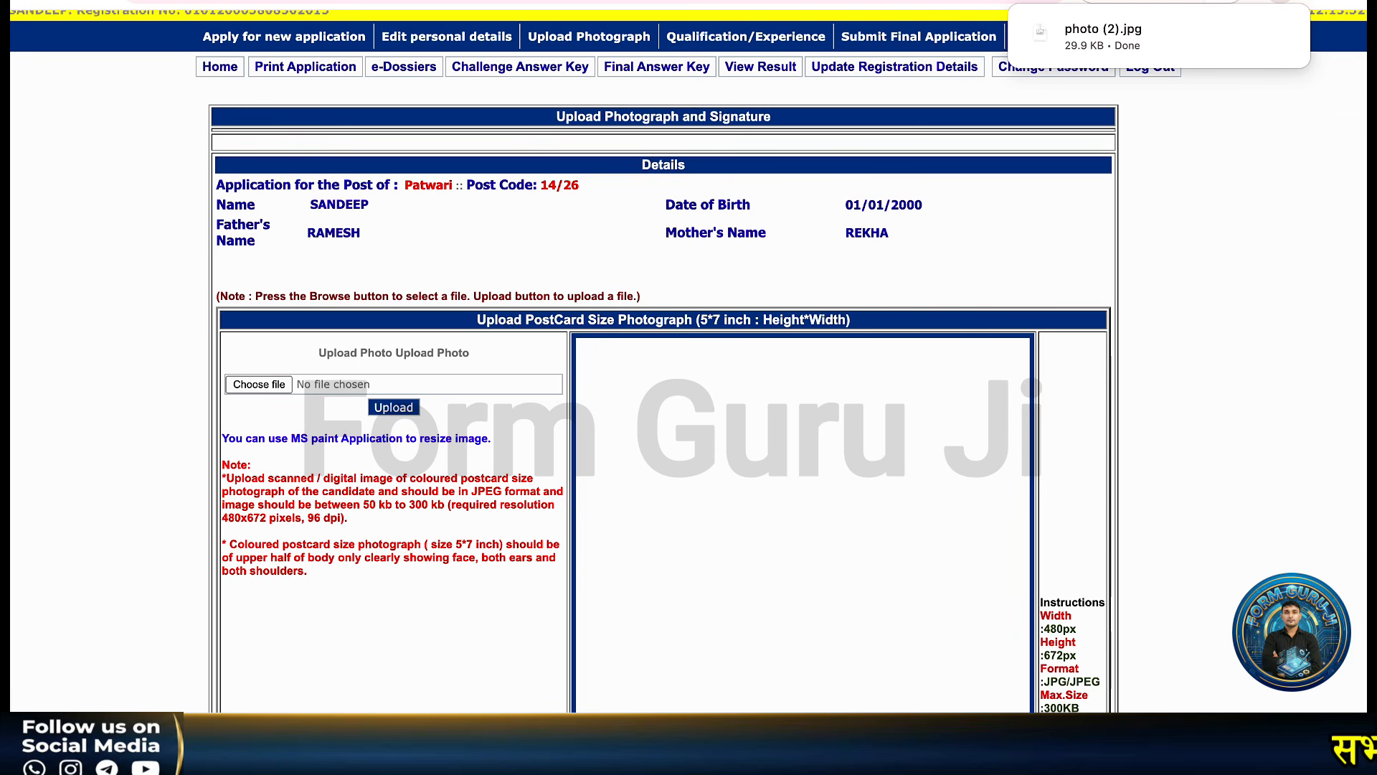
Load photo (2).jpg into the Image Size Increaser tool.
click(1162, 1)
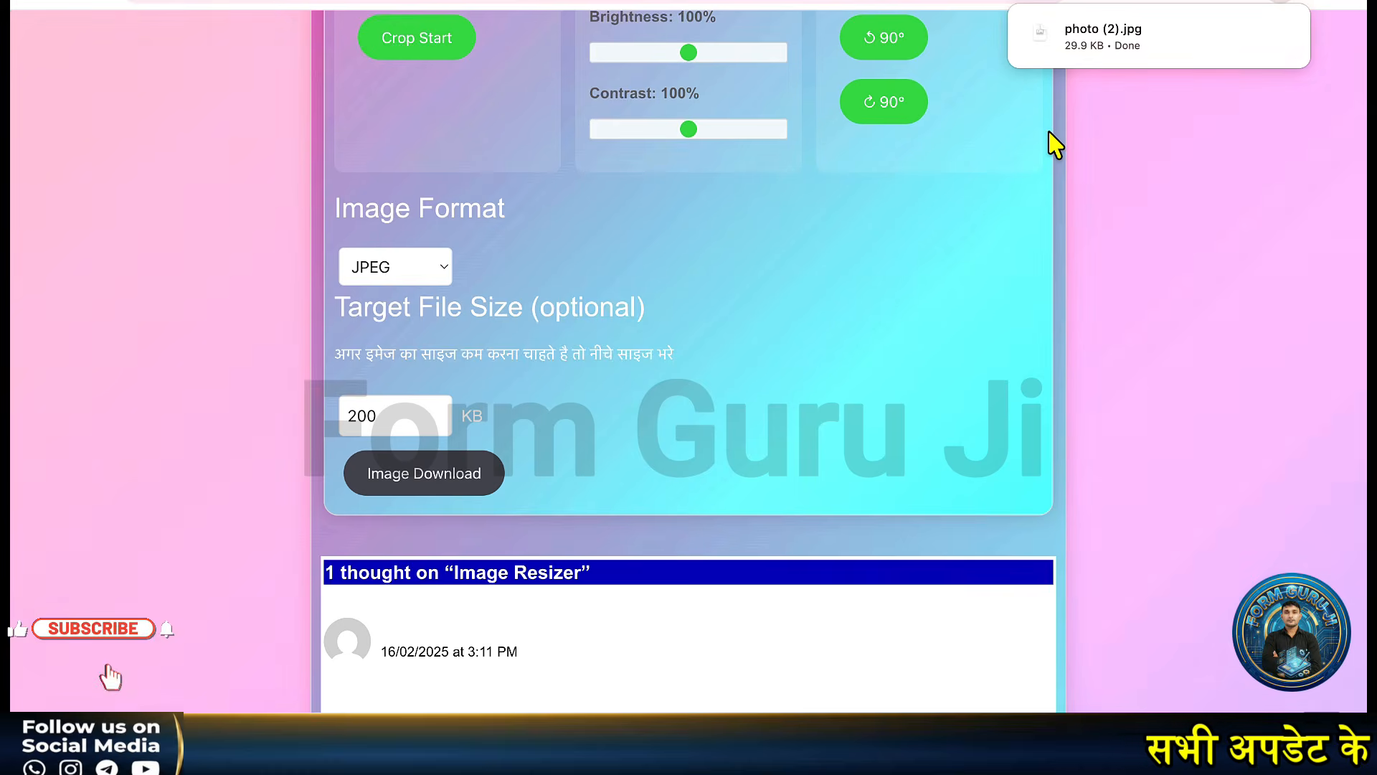
key(ctrl+Tab)
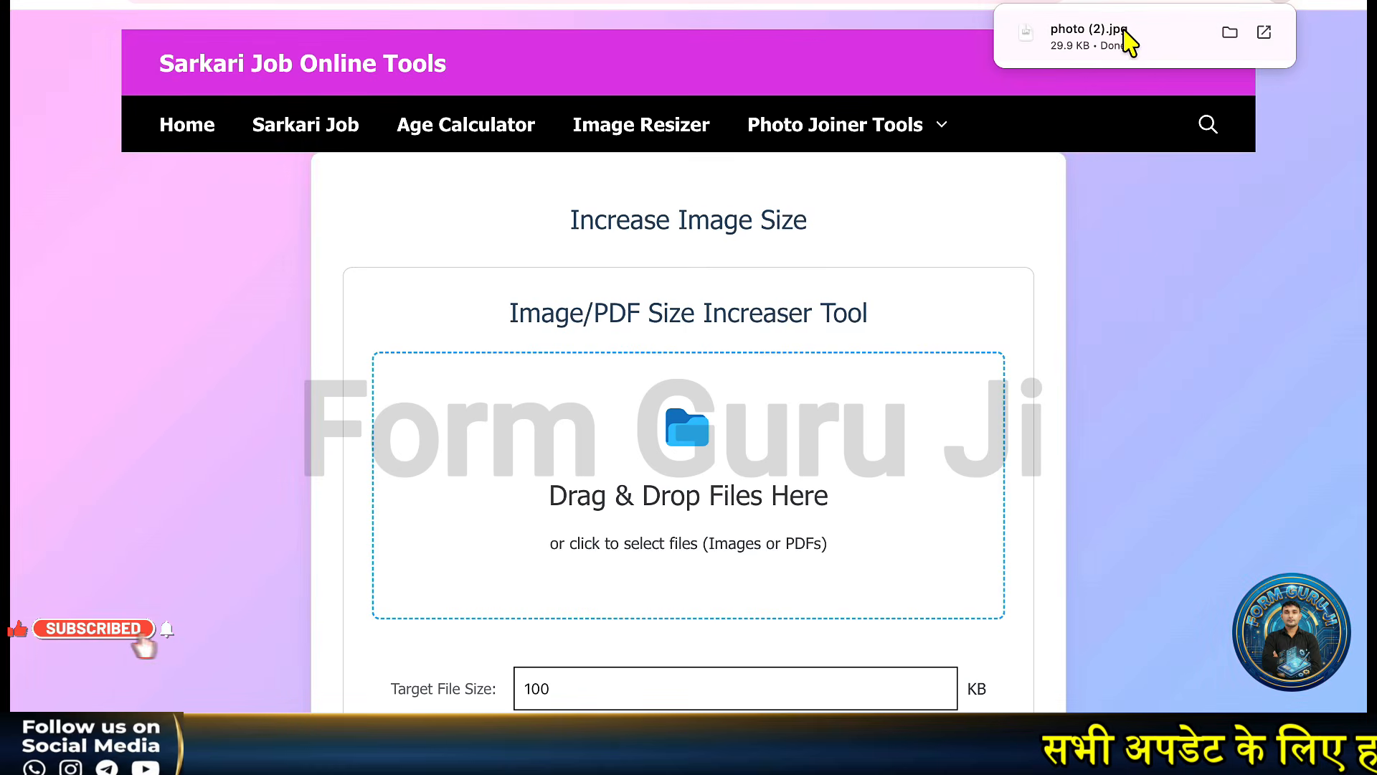
drag(1126, 39, 732, 446)
scroll(736, 448, down, 5)
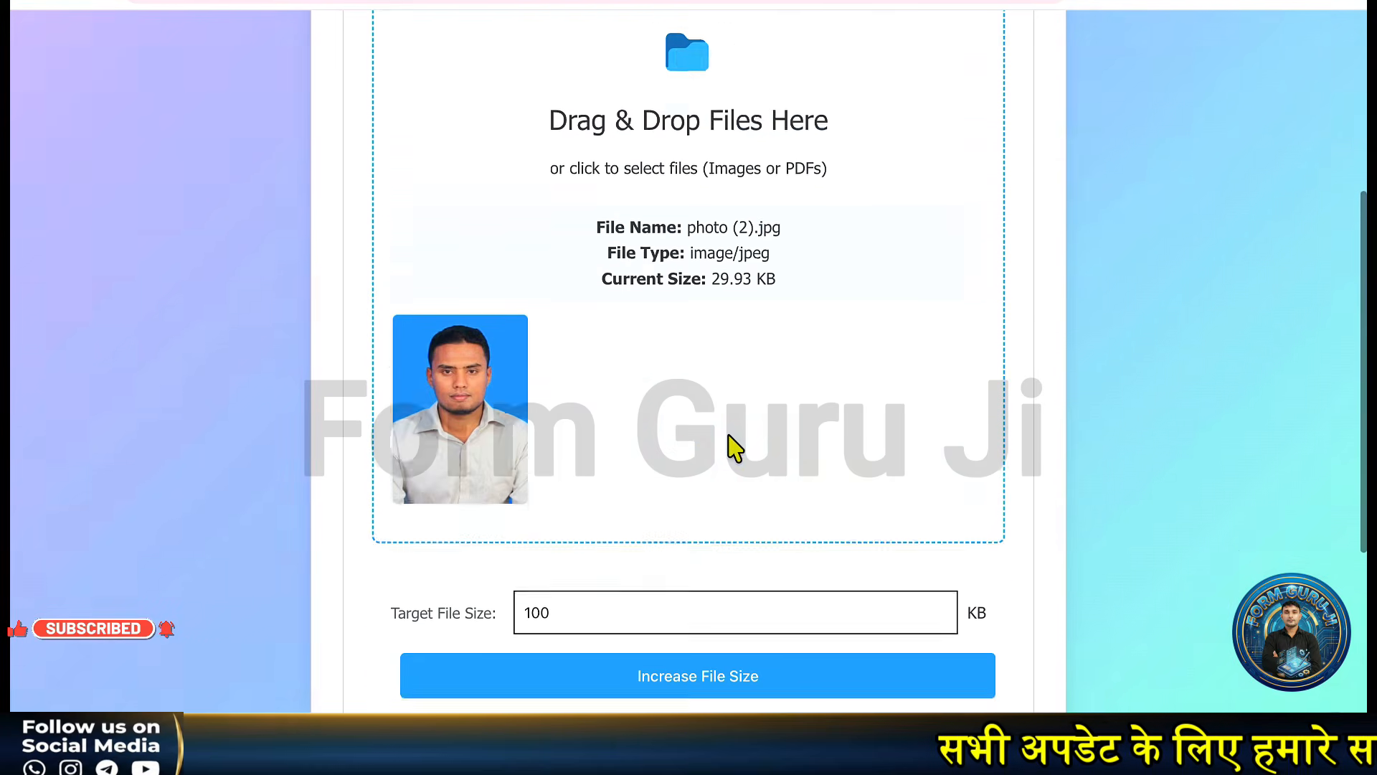
scroll(735, 448, down, 2)
Raise the photo to a 200 KB target size and download increased_photo (2).jpg.
click(516, 510)
key(BackSpace)
key(BackSpace)
key(BackSpace)
text(20)
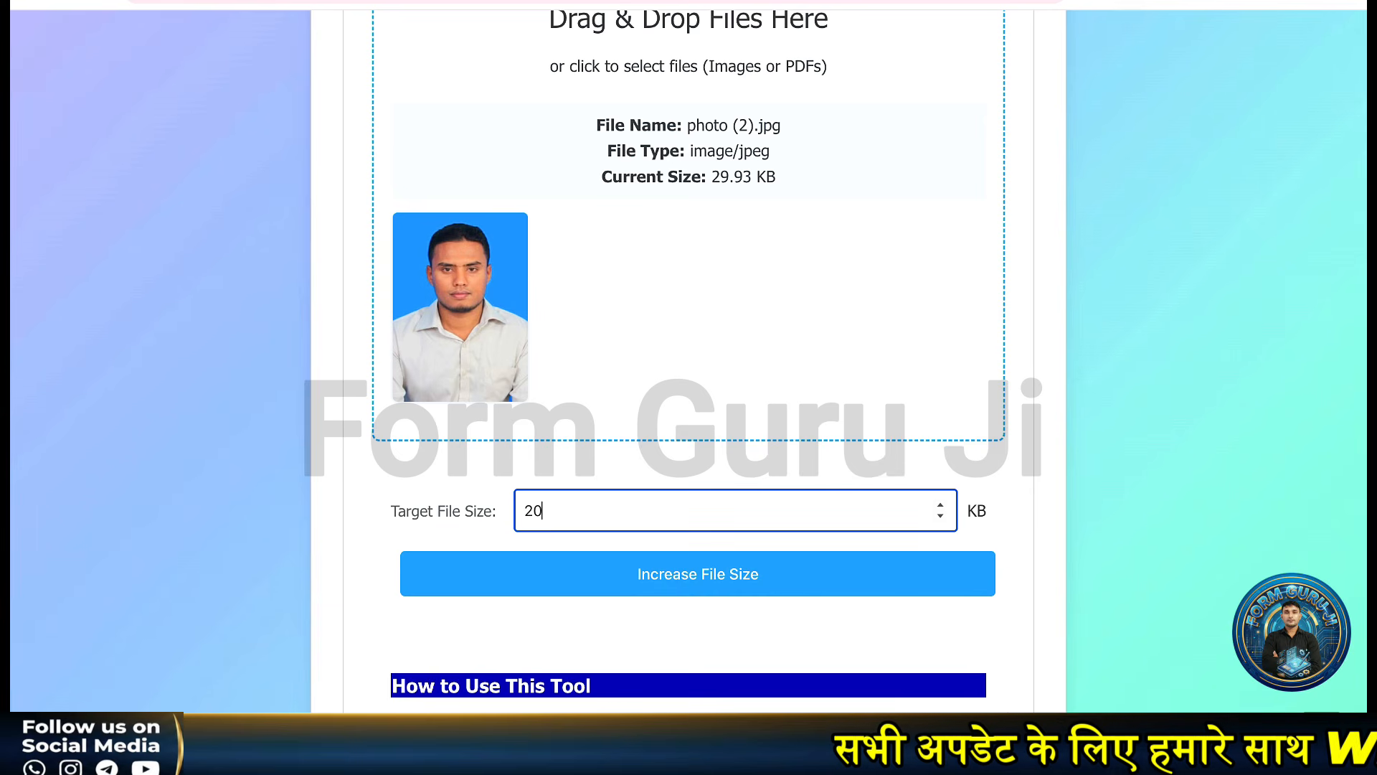
text(0)
click(597, 588)
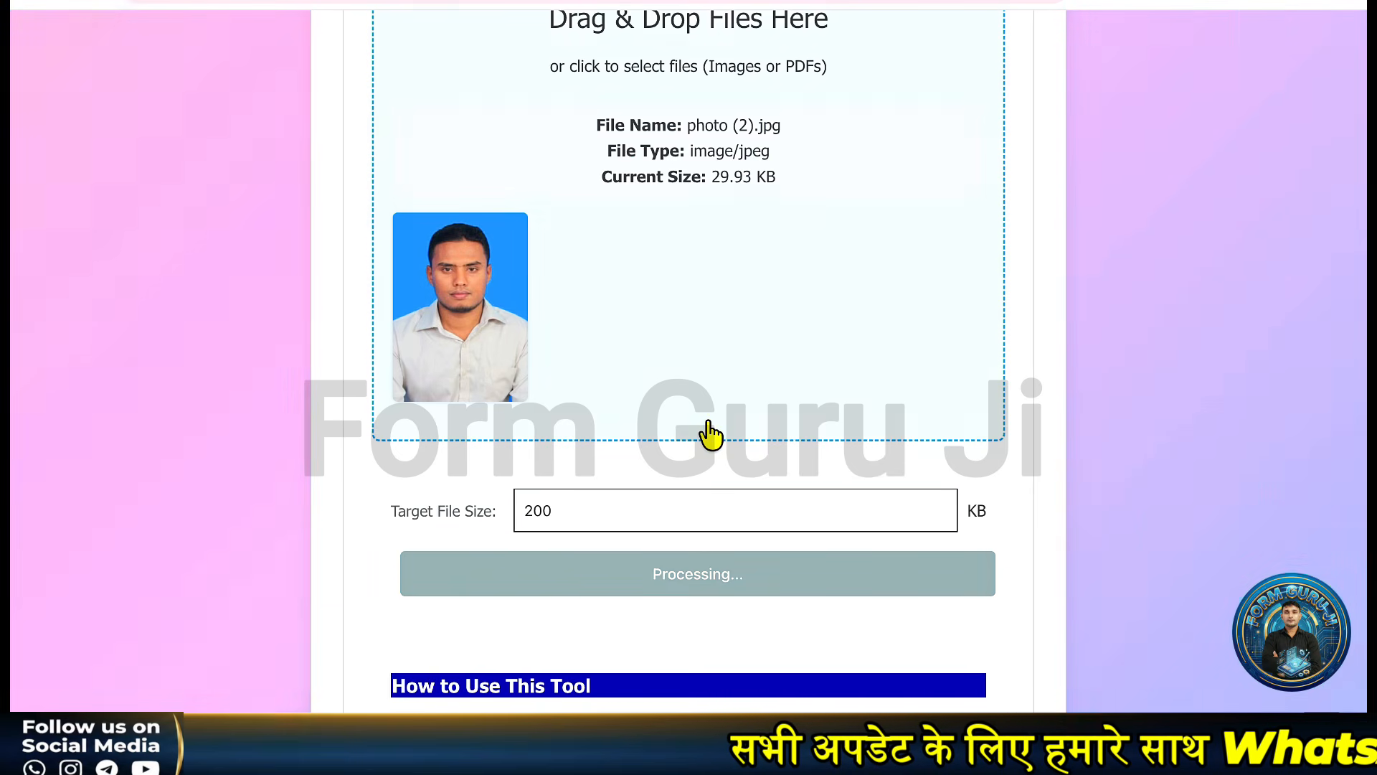
scroll(709, 432, down, 8)
click(699, 229)
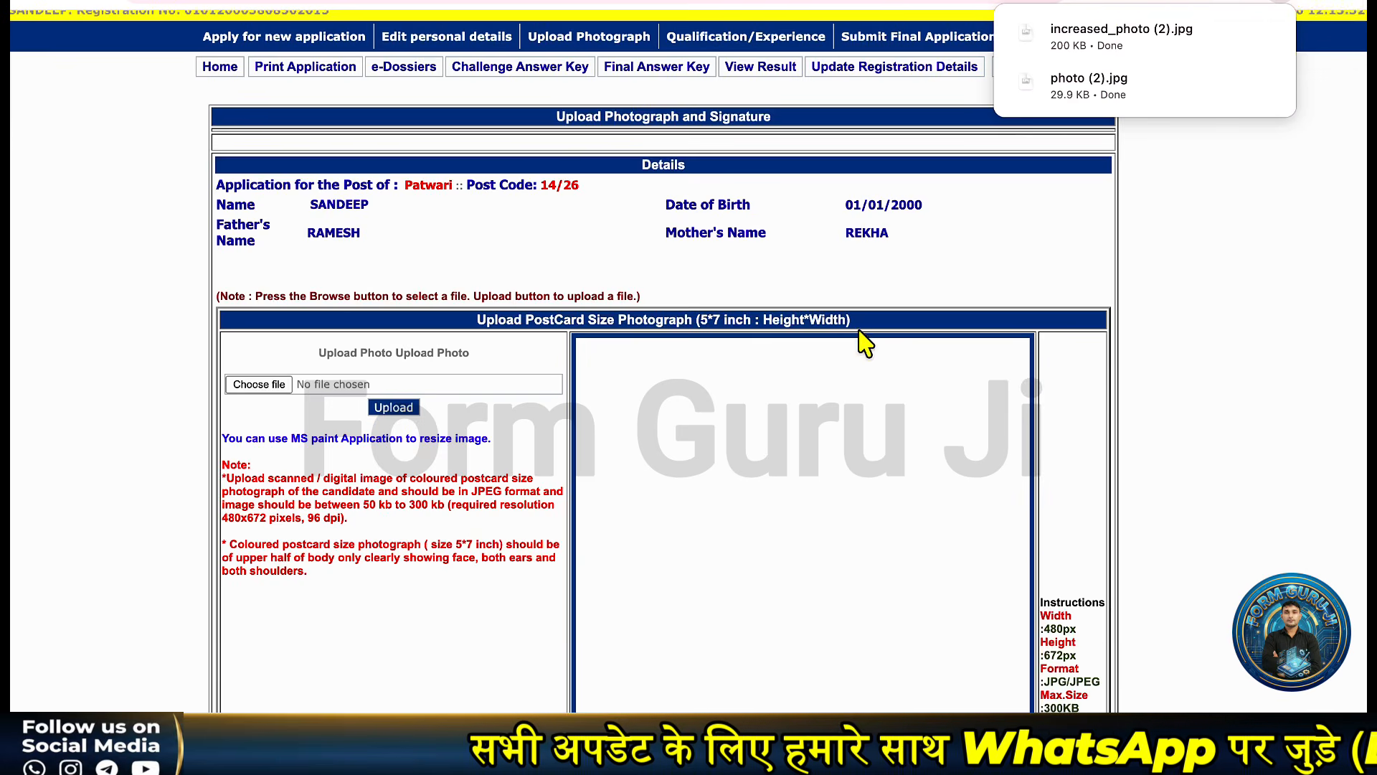
scroll(867, 344, up, 1)
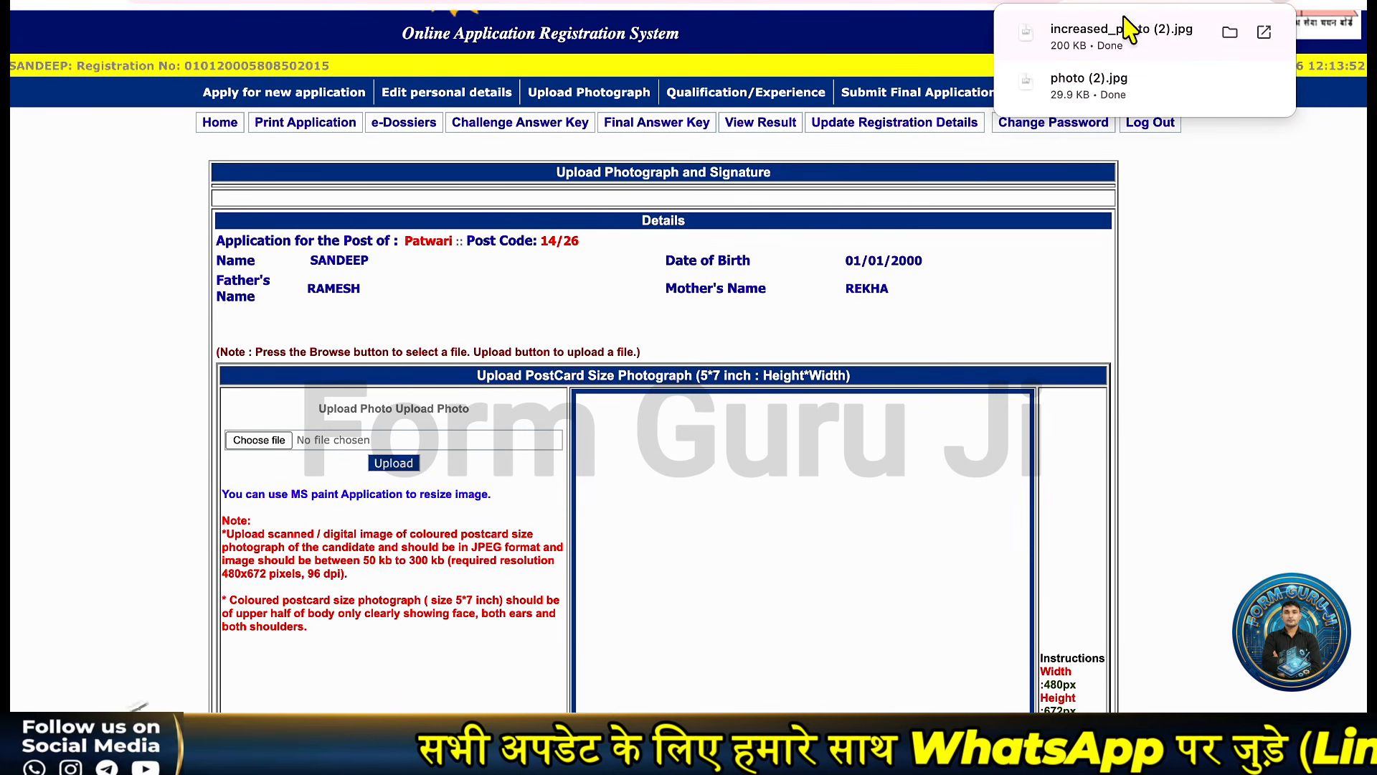
Attach increased_photo (2).jpg to the photograph field and upload it.
drag(1125, 31, 278, 446)
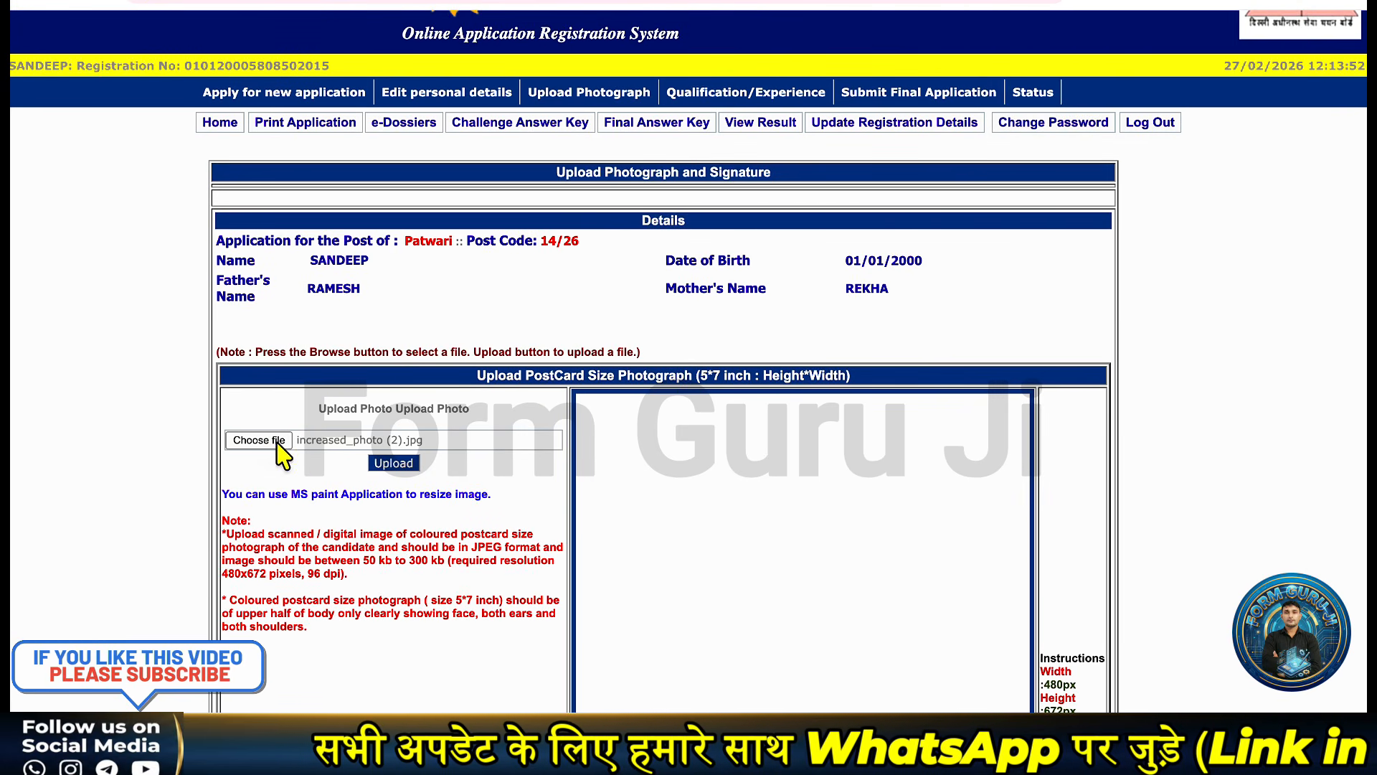
click(394, 463)
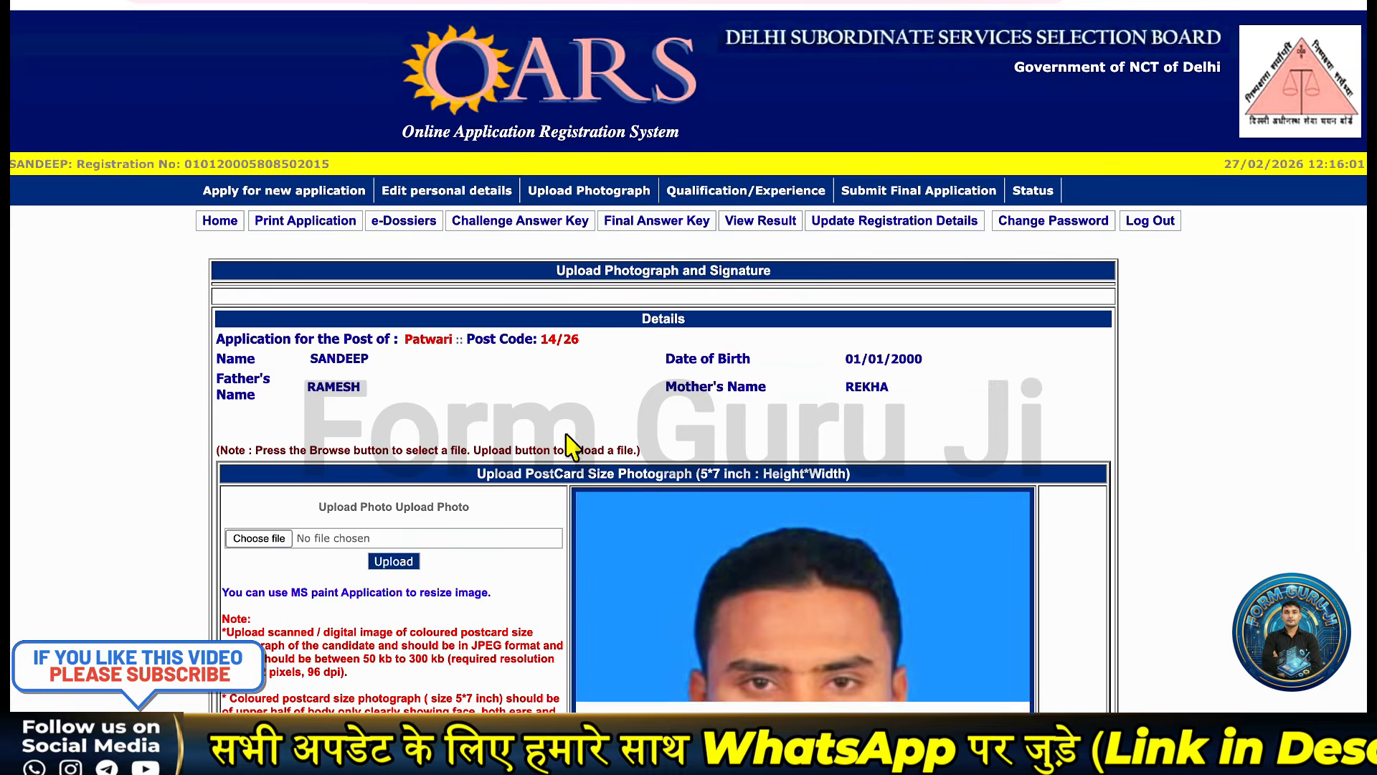
scroll(638, 431, down, 3)
scroll(690, 439, down, 9)
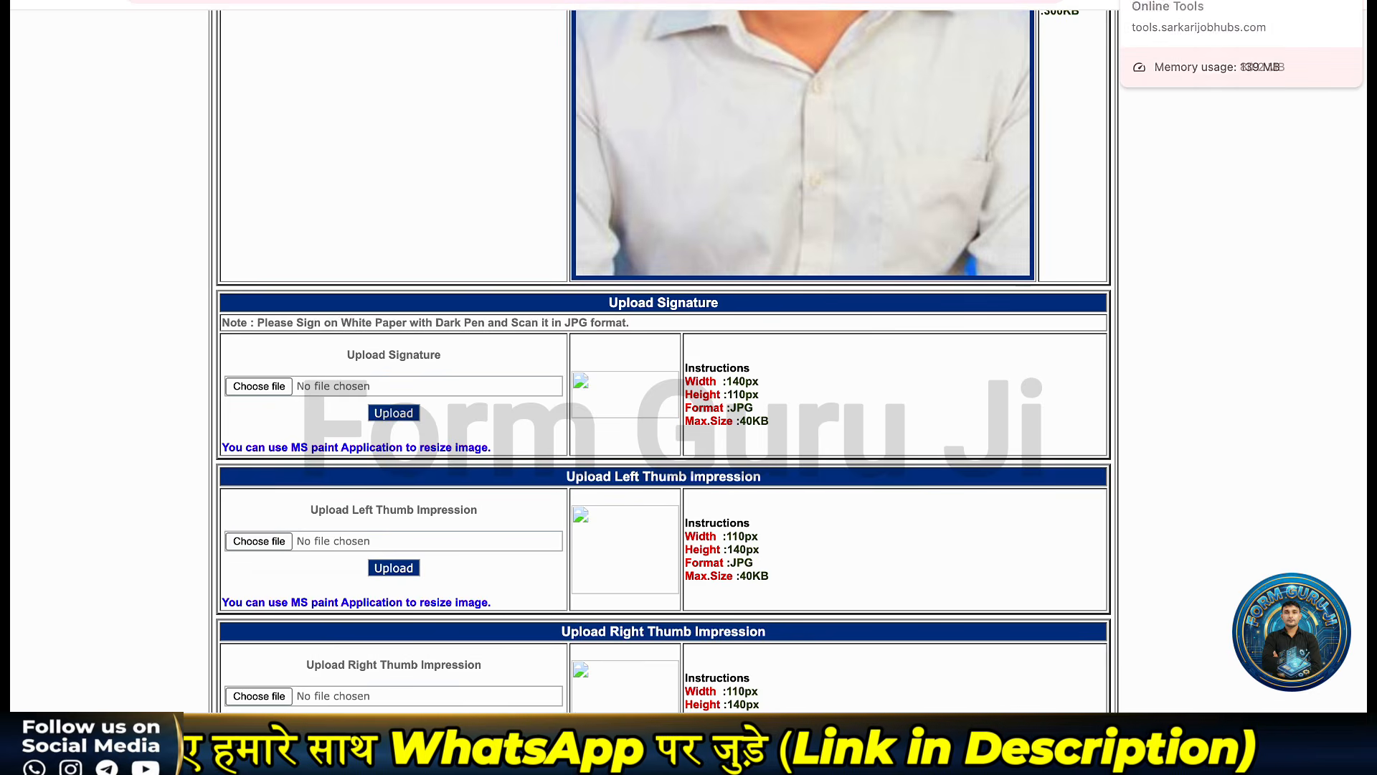
click(1153, 9)
scroll(497, 337, up, 6)
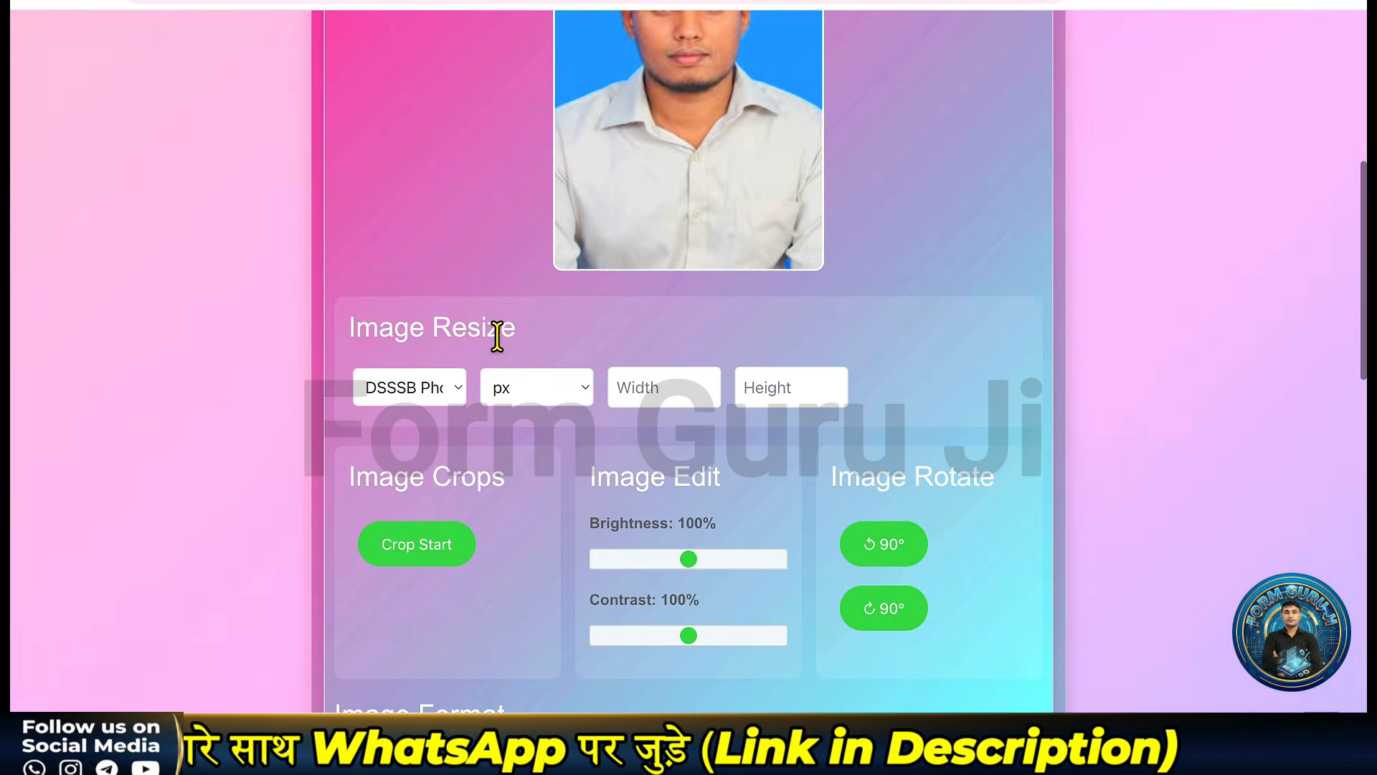
Browse the resizer's size presets, leaving DSSSB Photo selected.
click(433, 391)
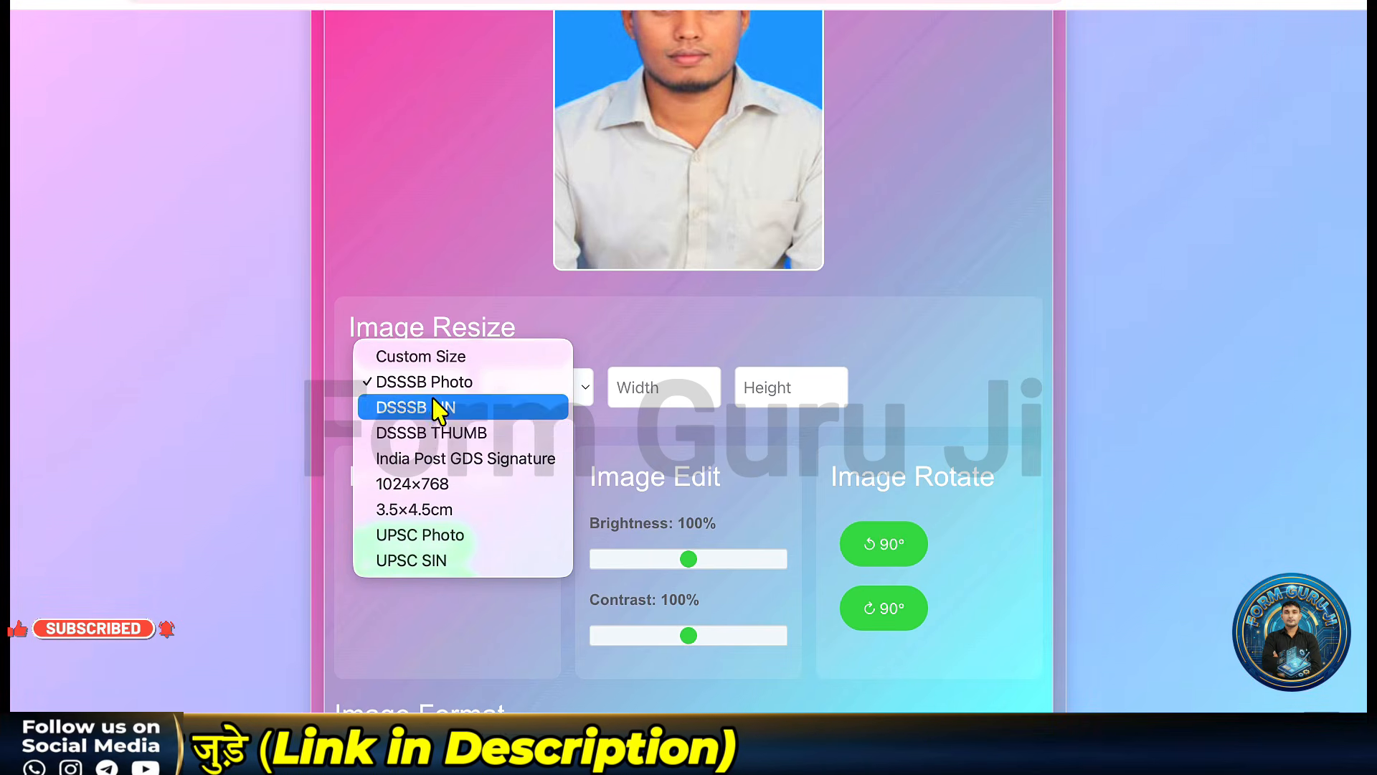
click(981, 222)
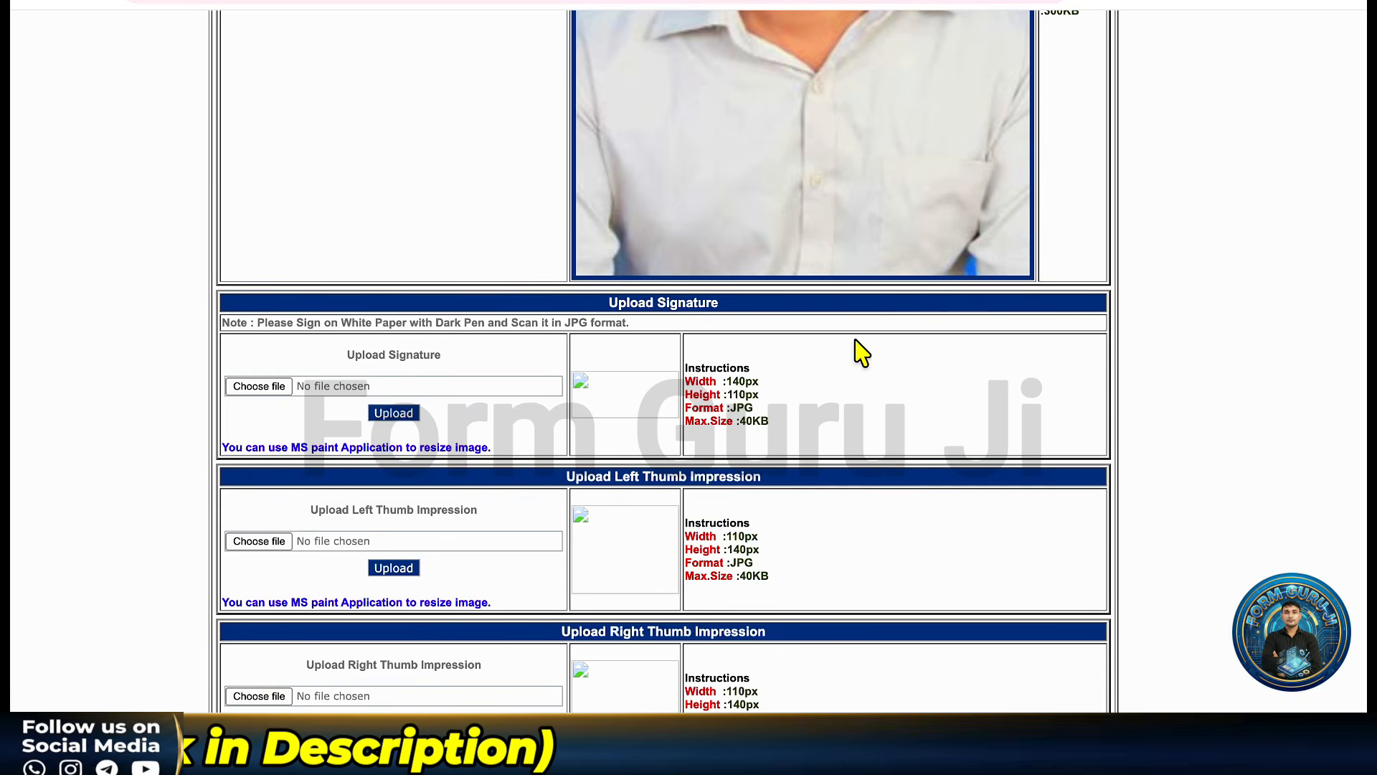
scroll(861, 350, down, 2)
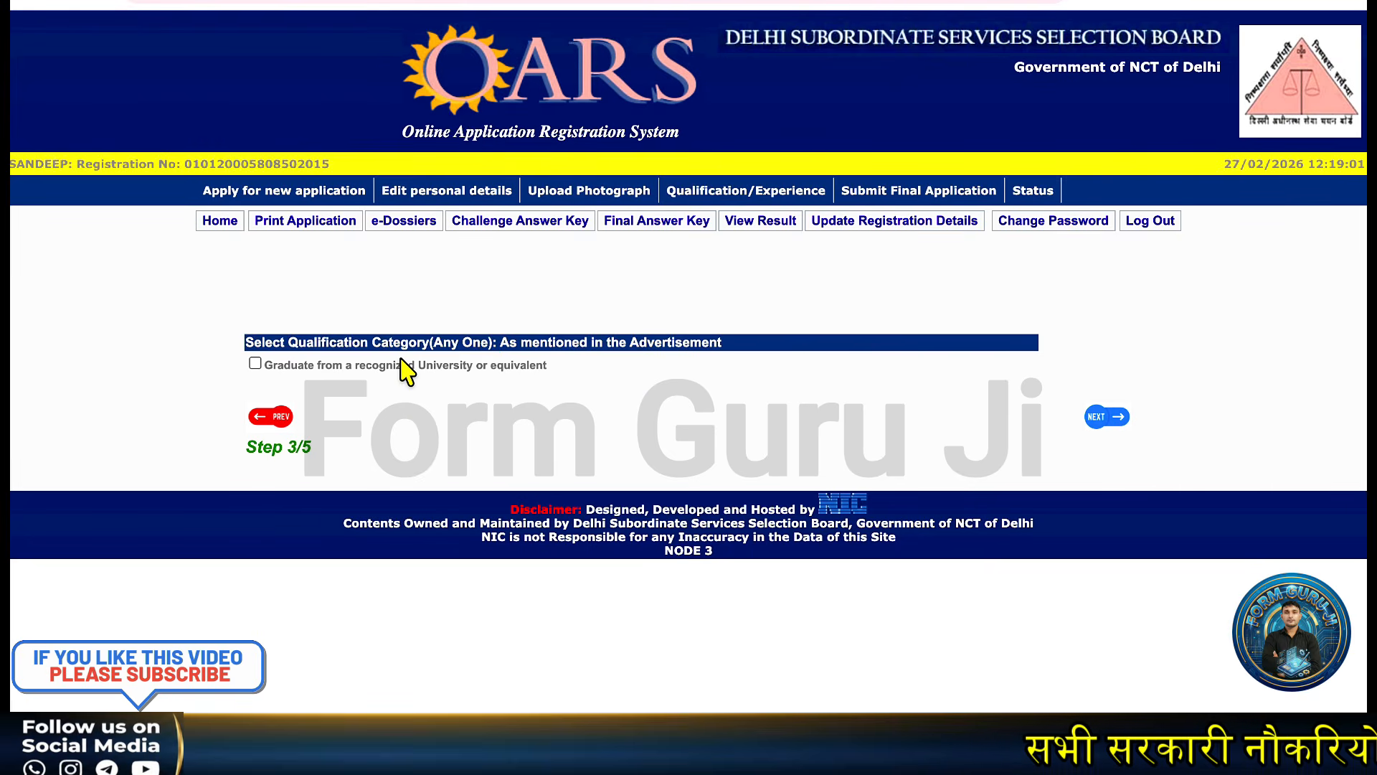
Choose the Graduate category with qualification Graduation and the graduate-from-recognized-university discipline.
click(256, 363)
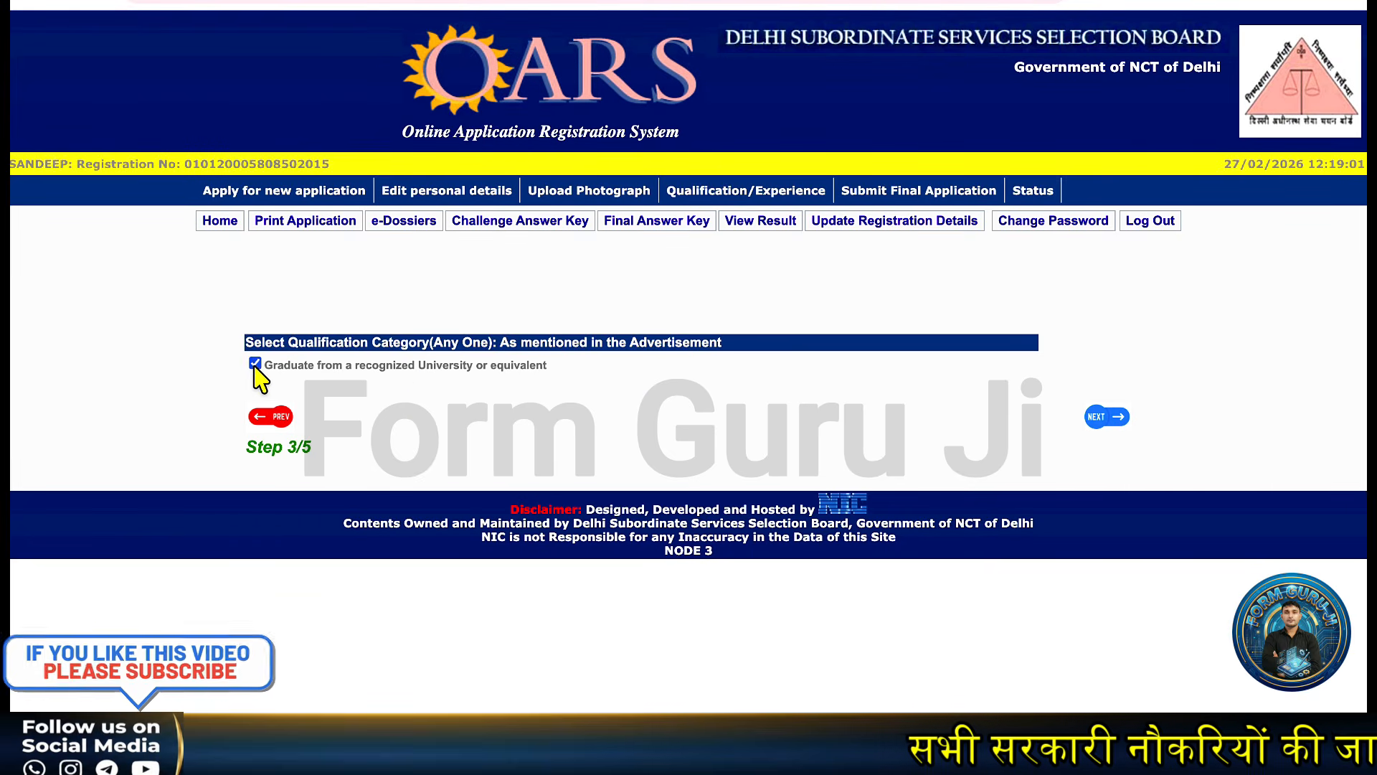
scroll(722, 445, down, 1)
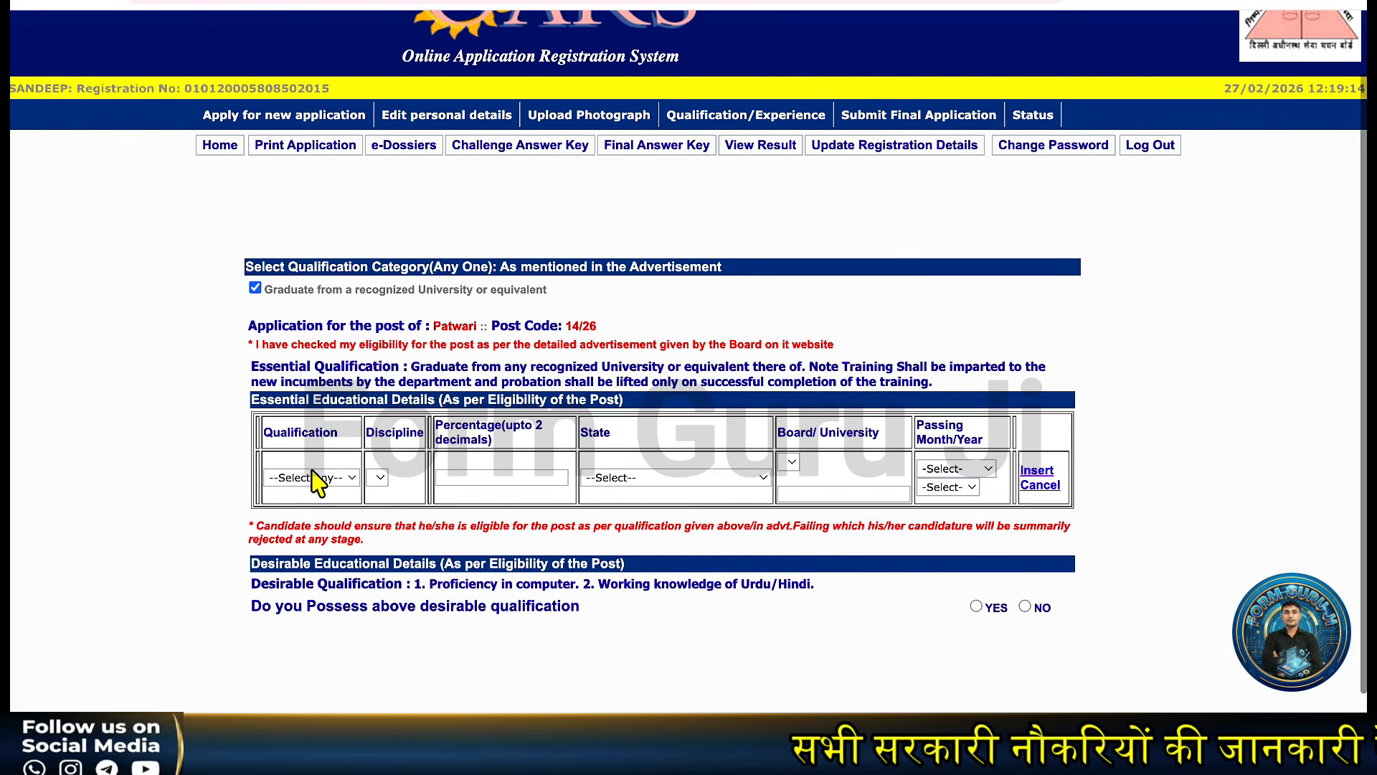
click(314, 477)
click(314, 501)
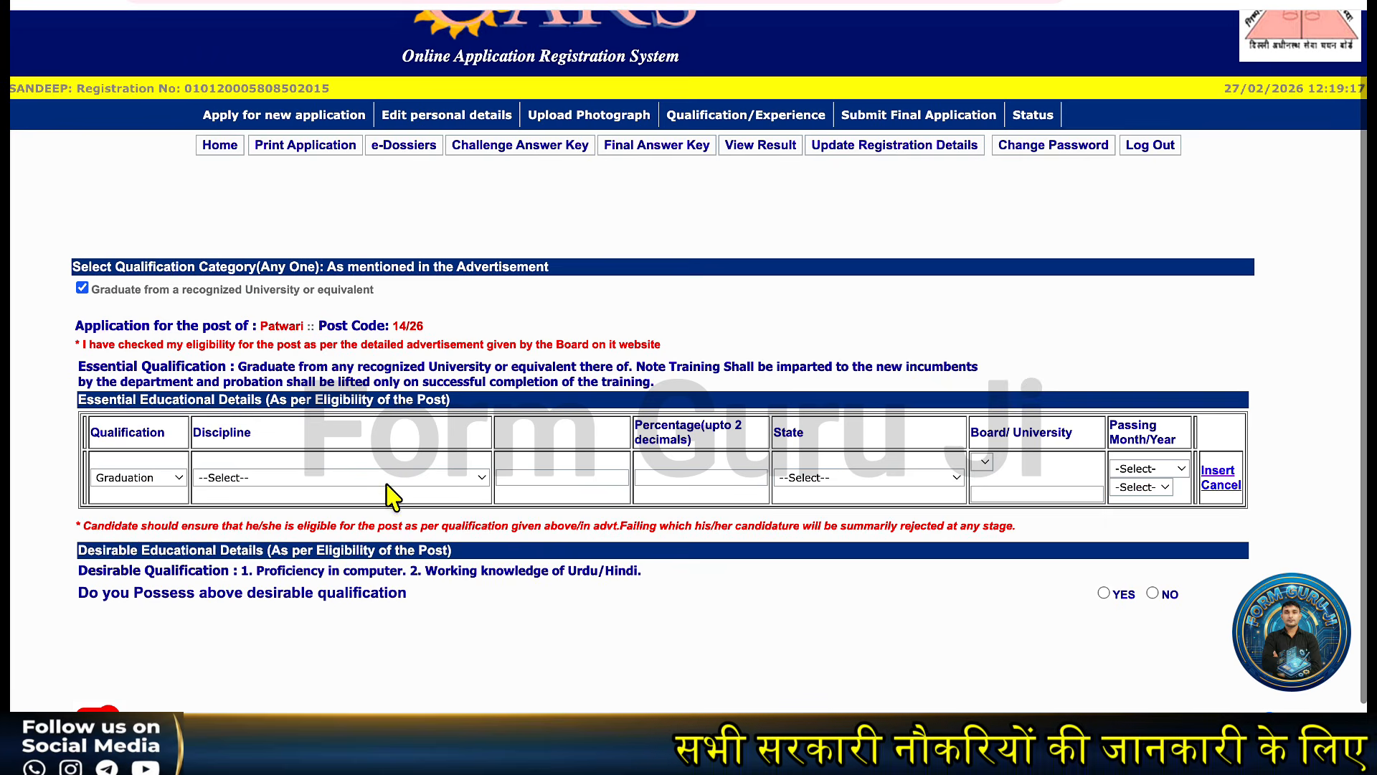
click(332, 481)
click(312, 506)
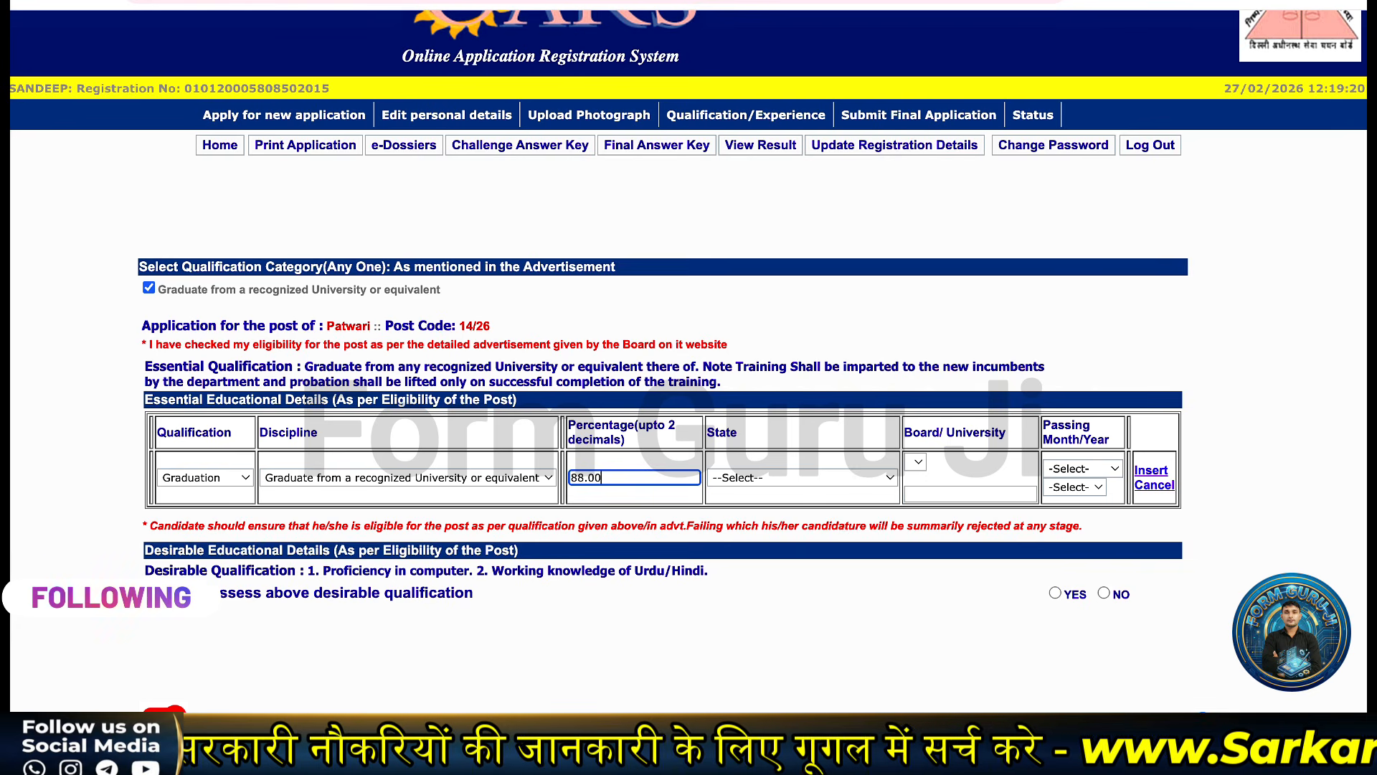
Set state HARYANA, Kurukshetra University and passing date May 2021, then insert the Graduation row.
click(769, 478)
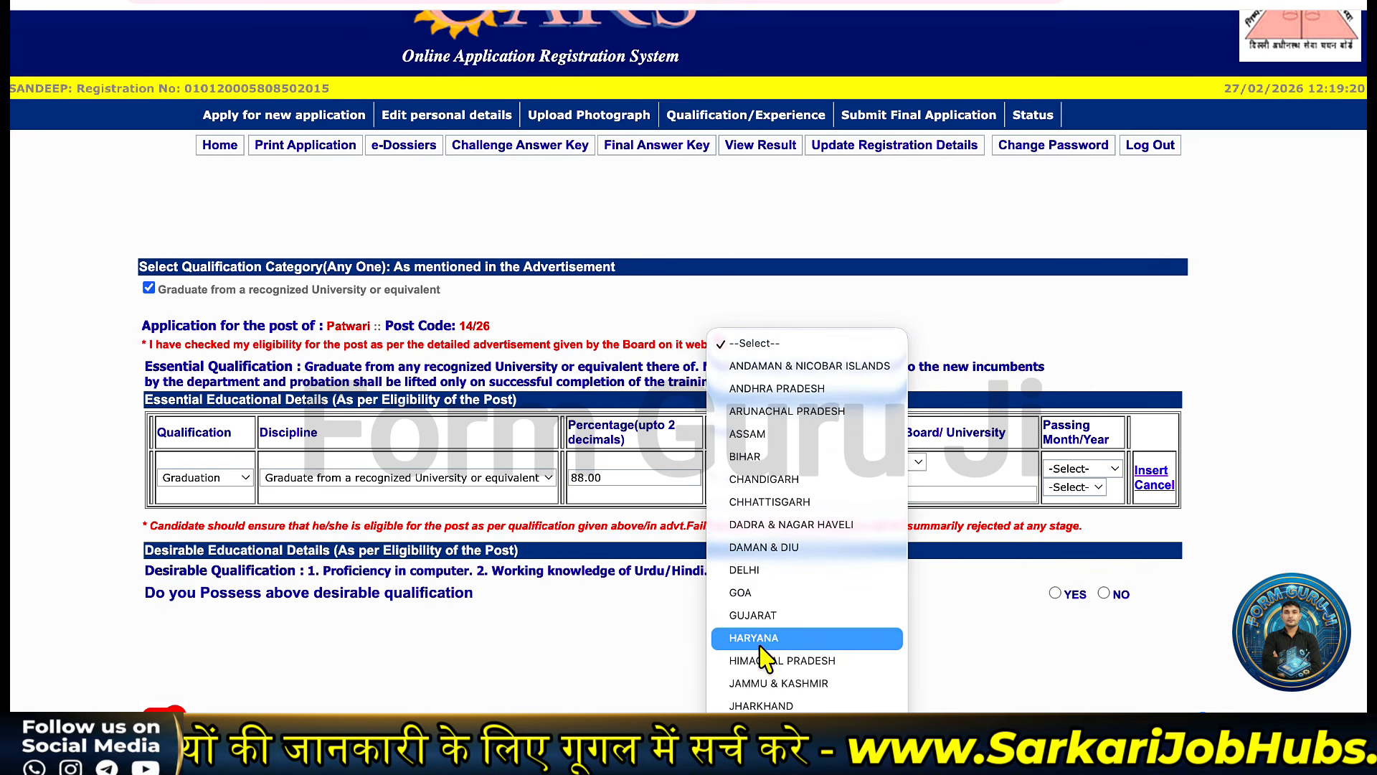
click(763, 644)
click(906, 477)
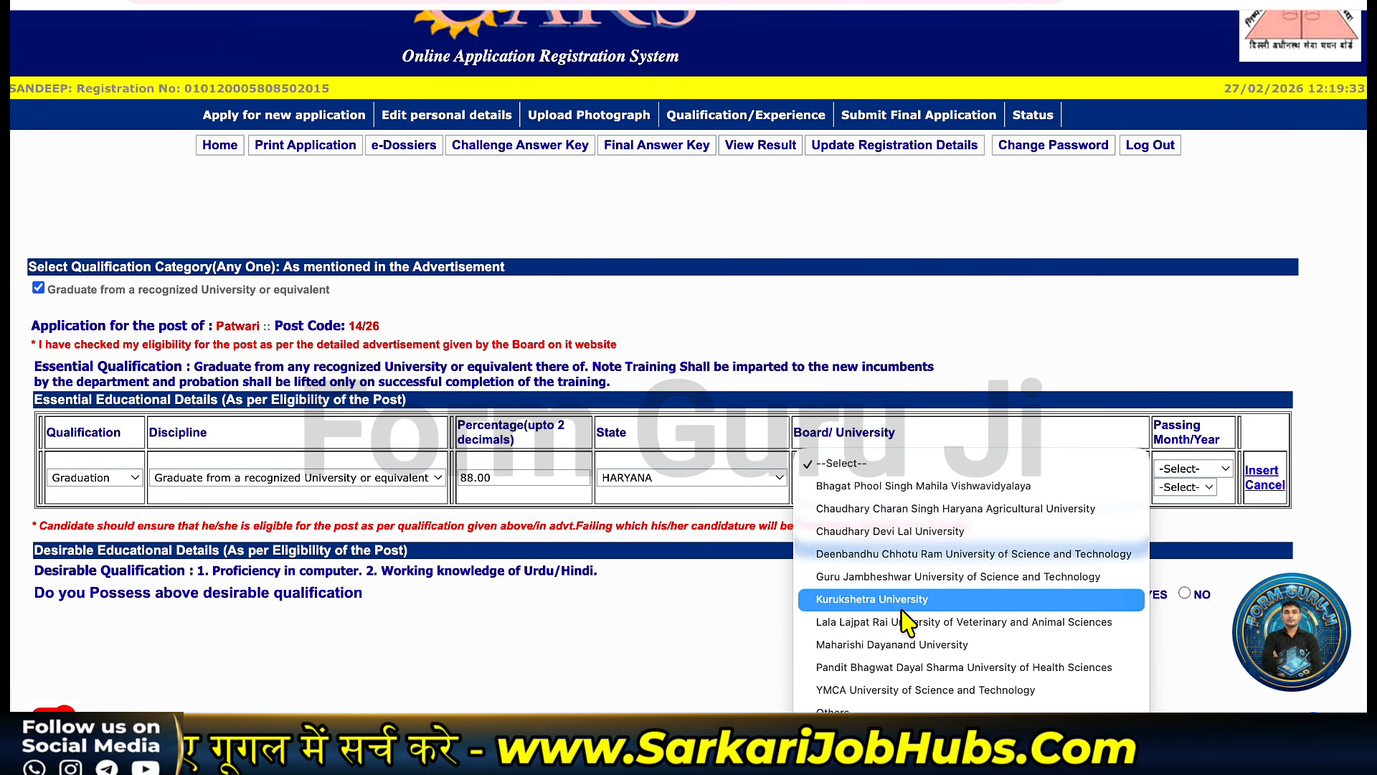
click(902, 603)
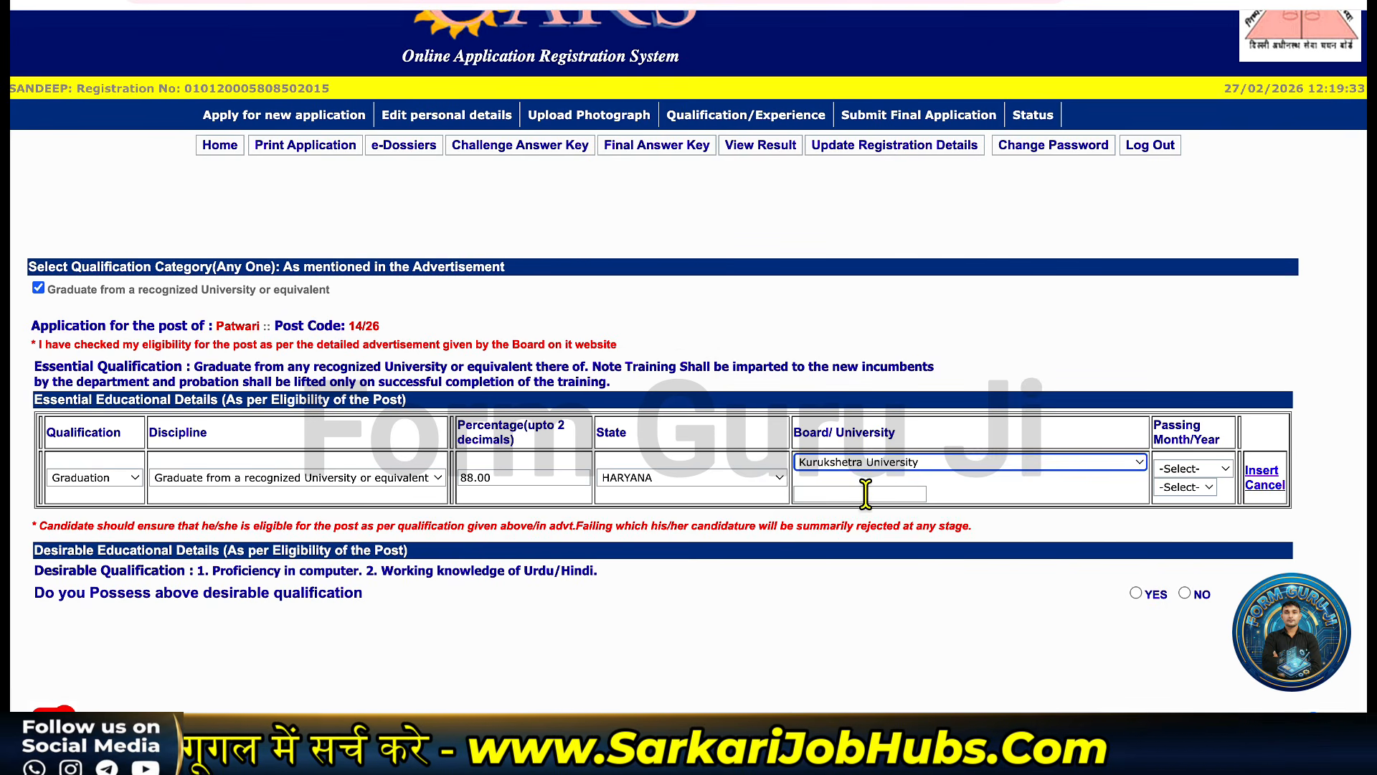
click(1188, 466)
click(1184, 583)
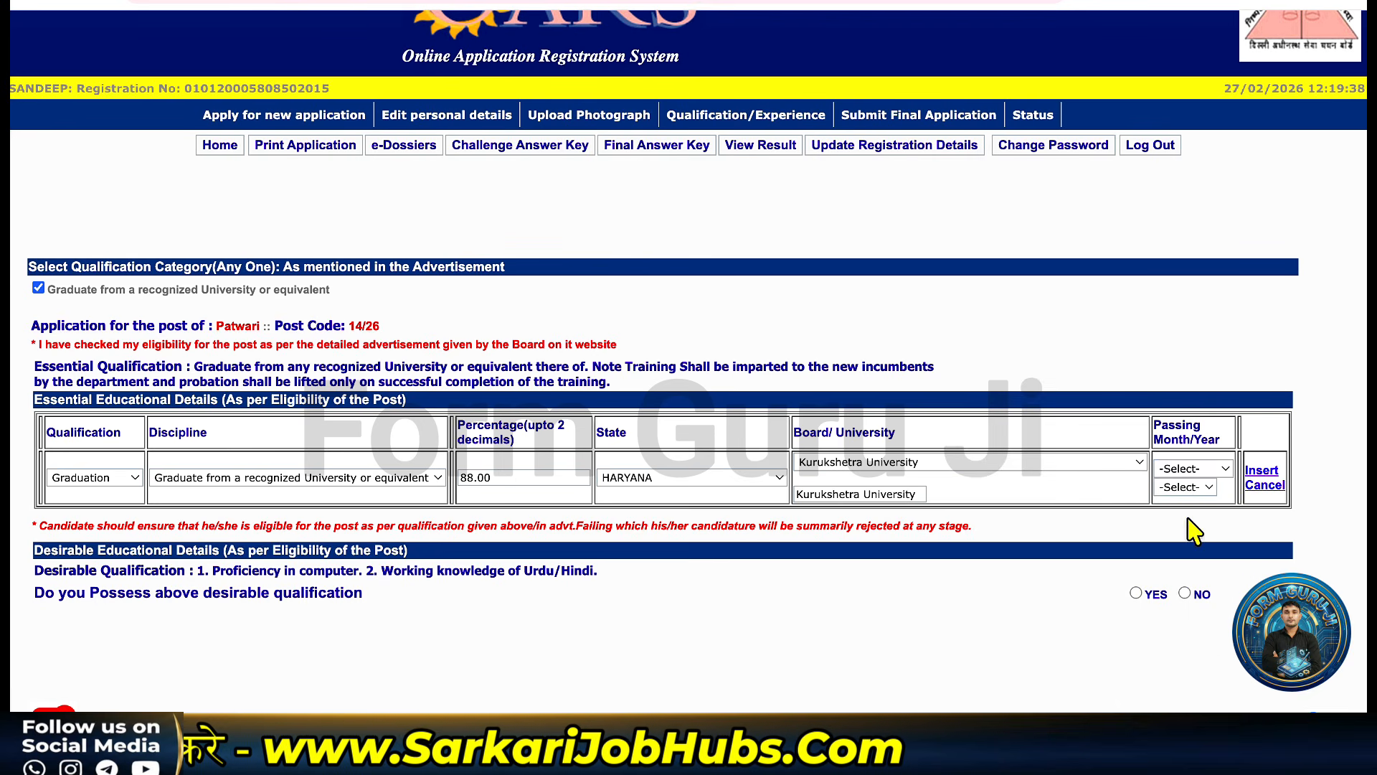
click(1184, 488)
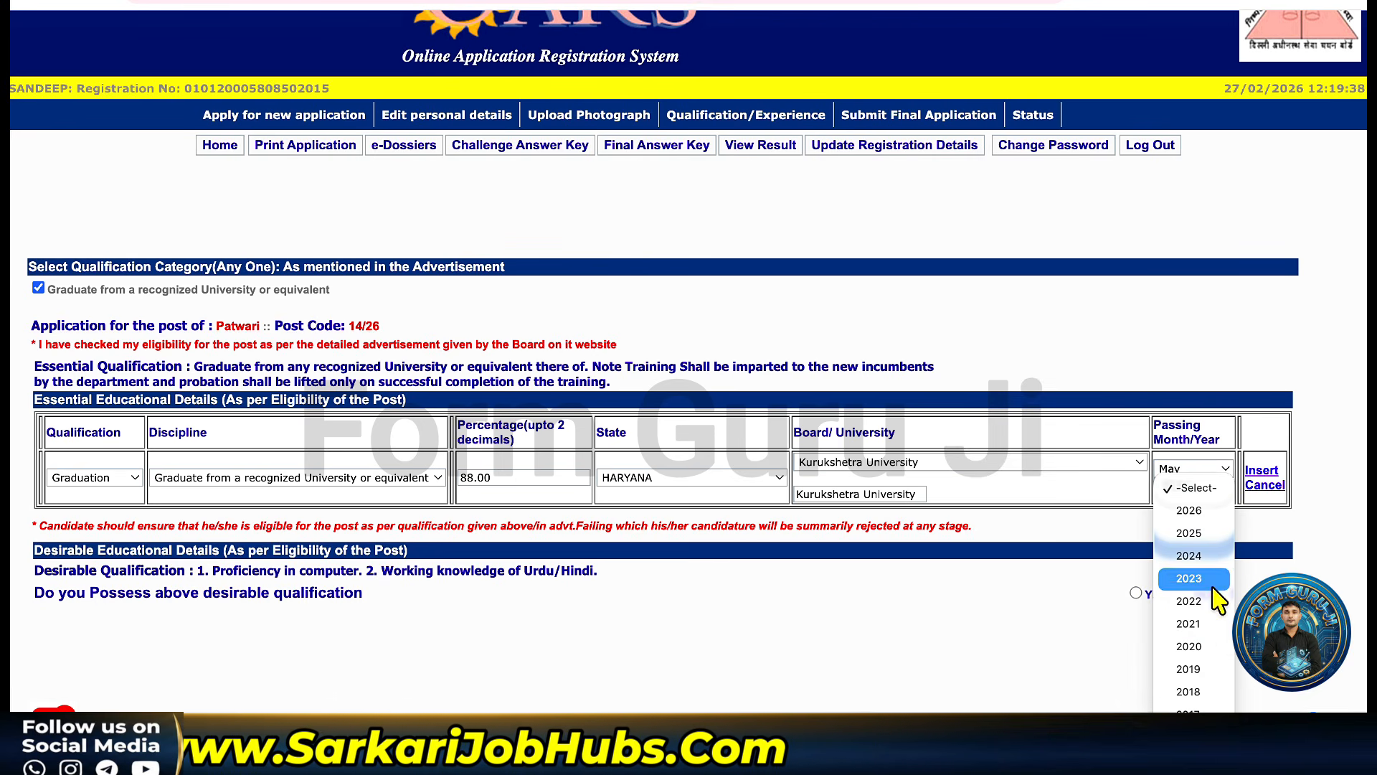
click(1198, 625)
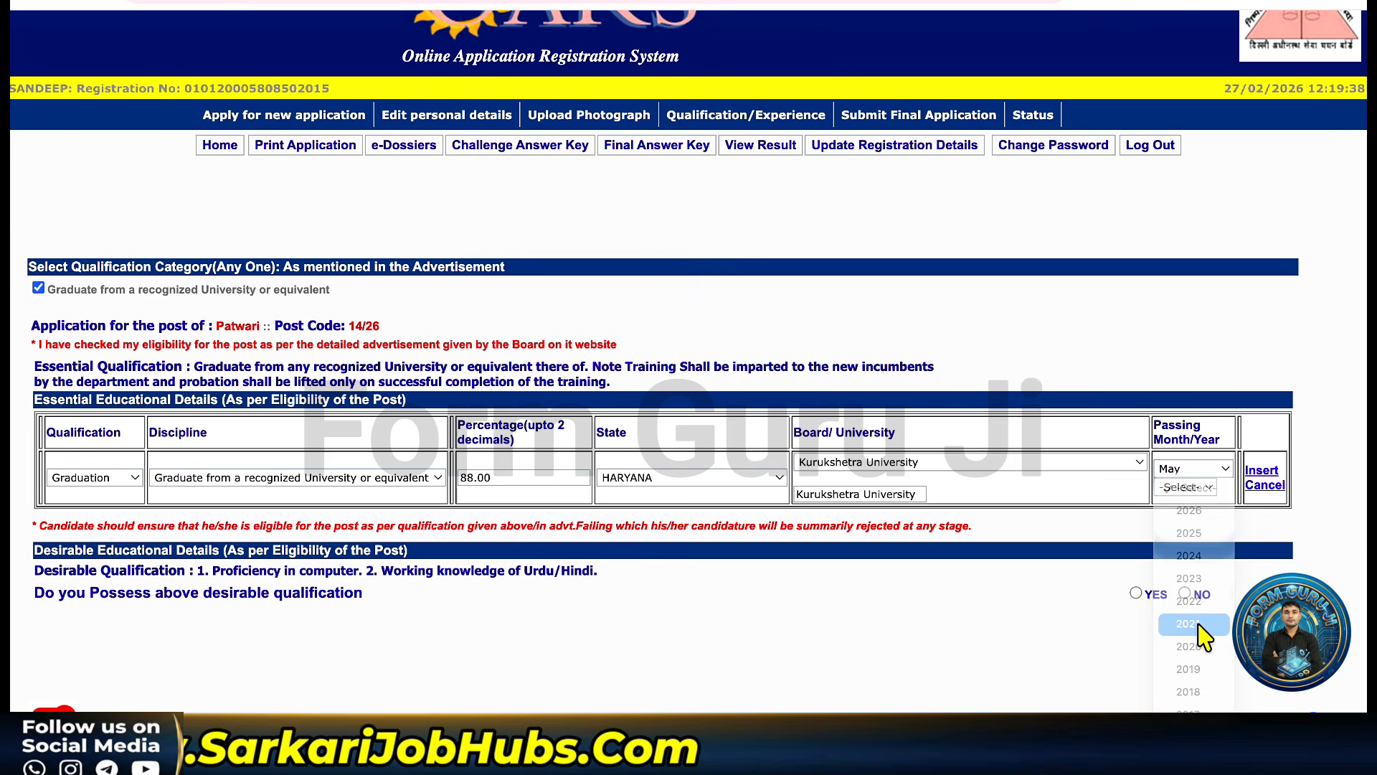
click(1262, 472)
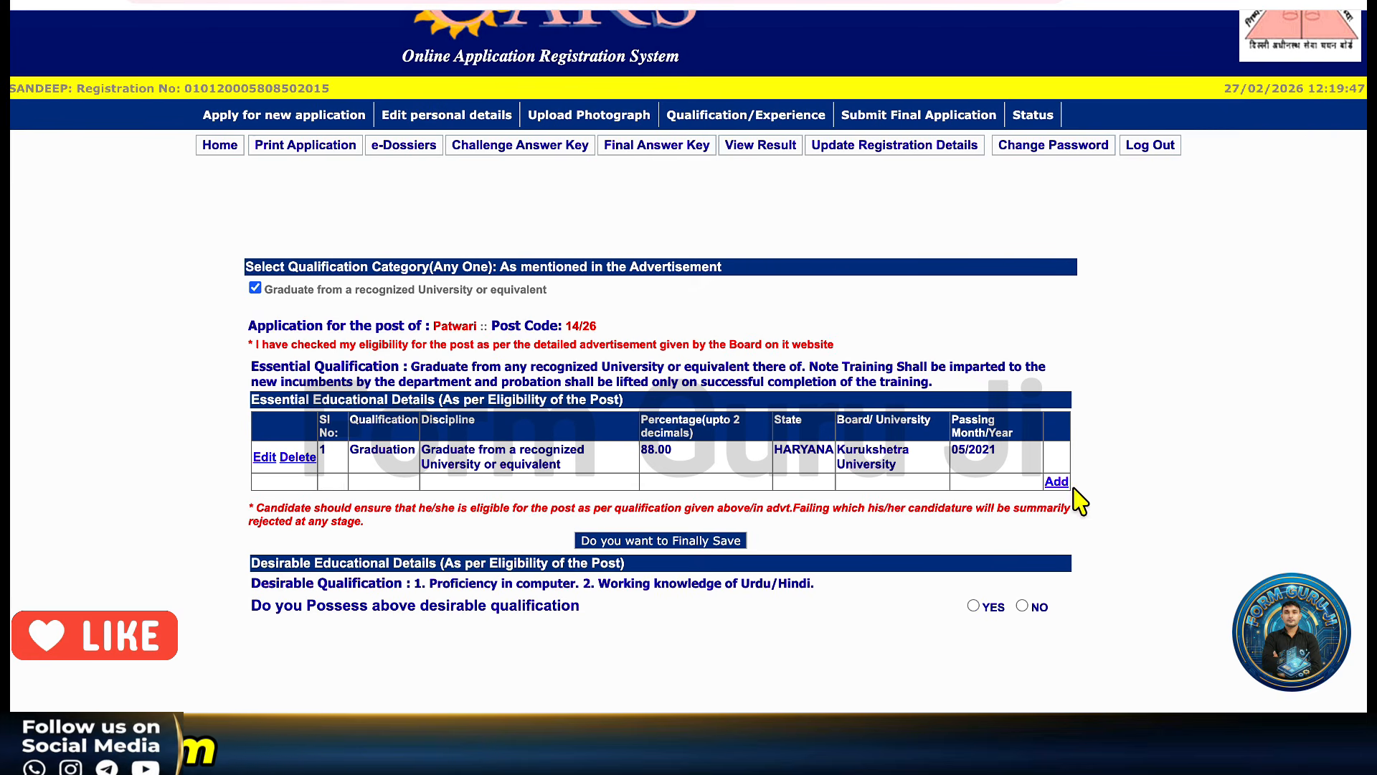
Finally save the qualification details, confirming and acknowledging the data-saved notice.
click(678, 547)
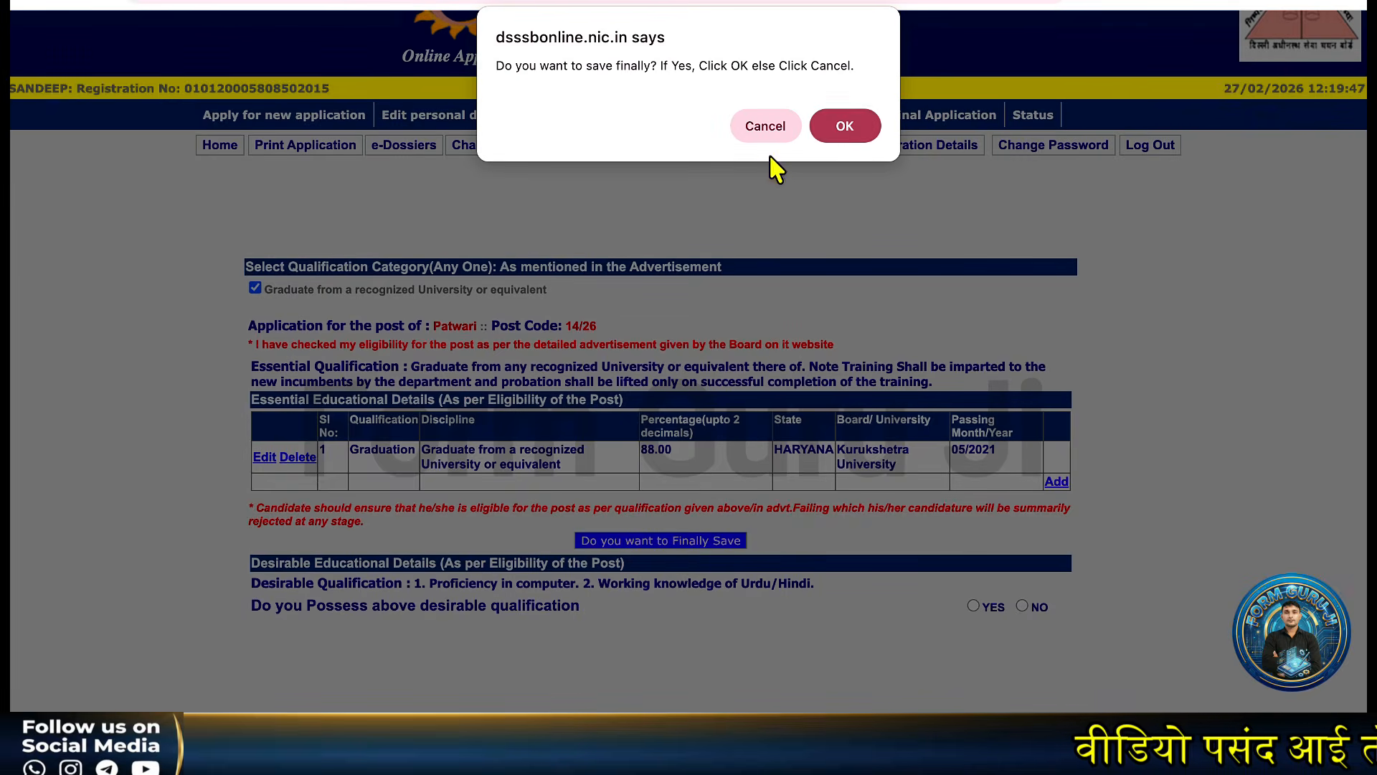
click(840, 128)
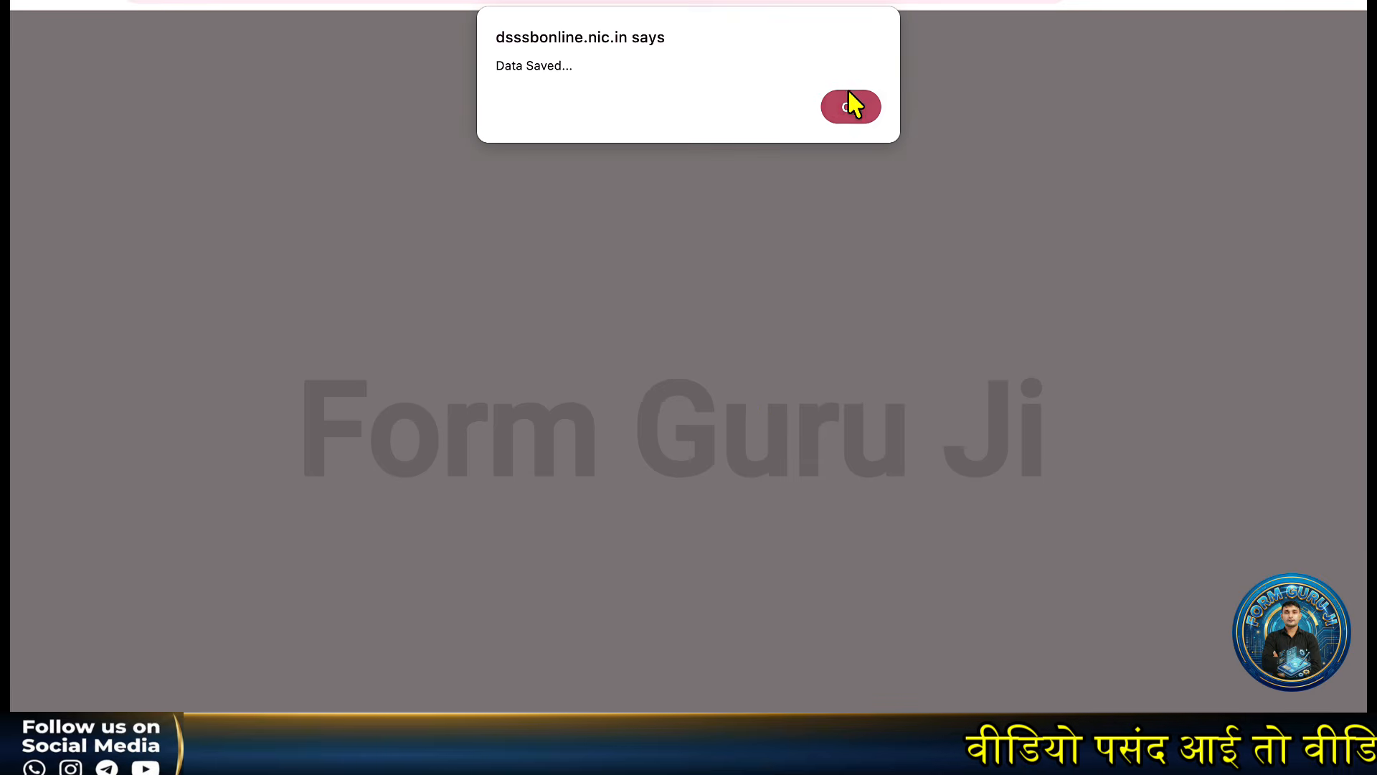
click(850, 106)
Finally save the qualification answers again, then continue to the Step 4/5 application preview.
scroll(918, 359, down, 1)
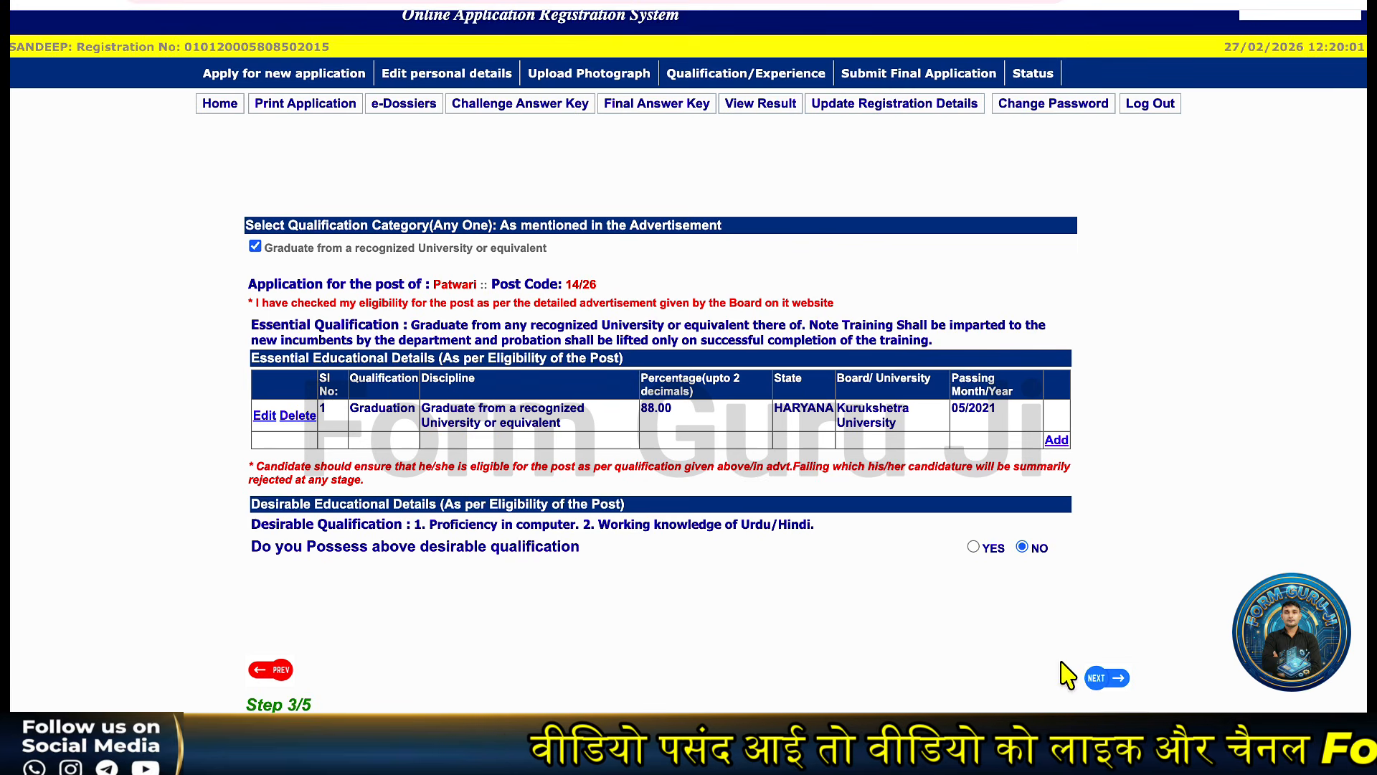
click(732, 583)
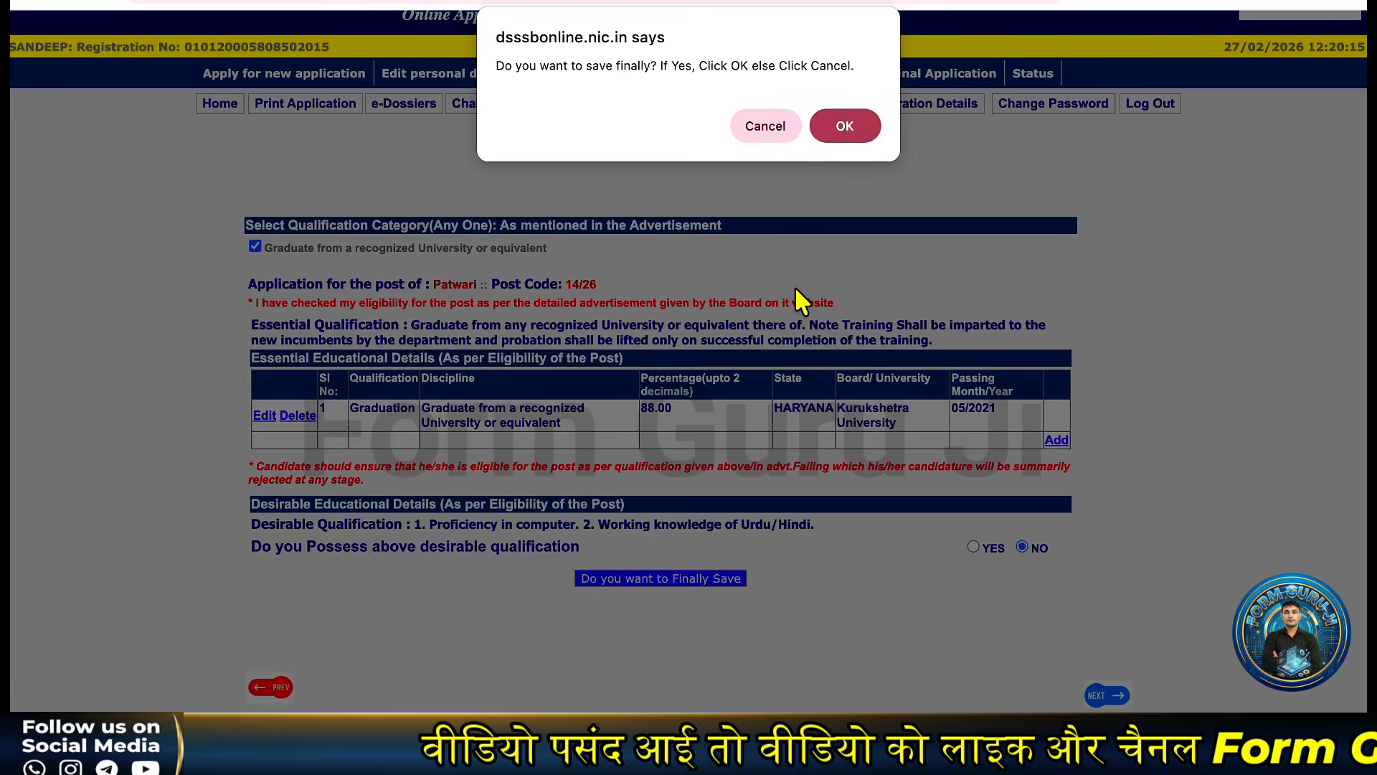
click(845, 128)
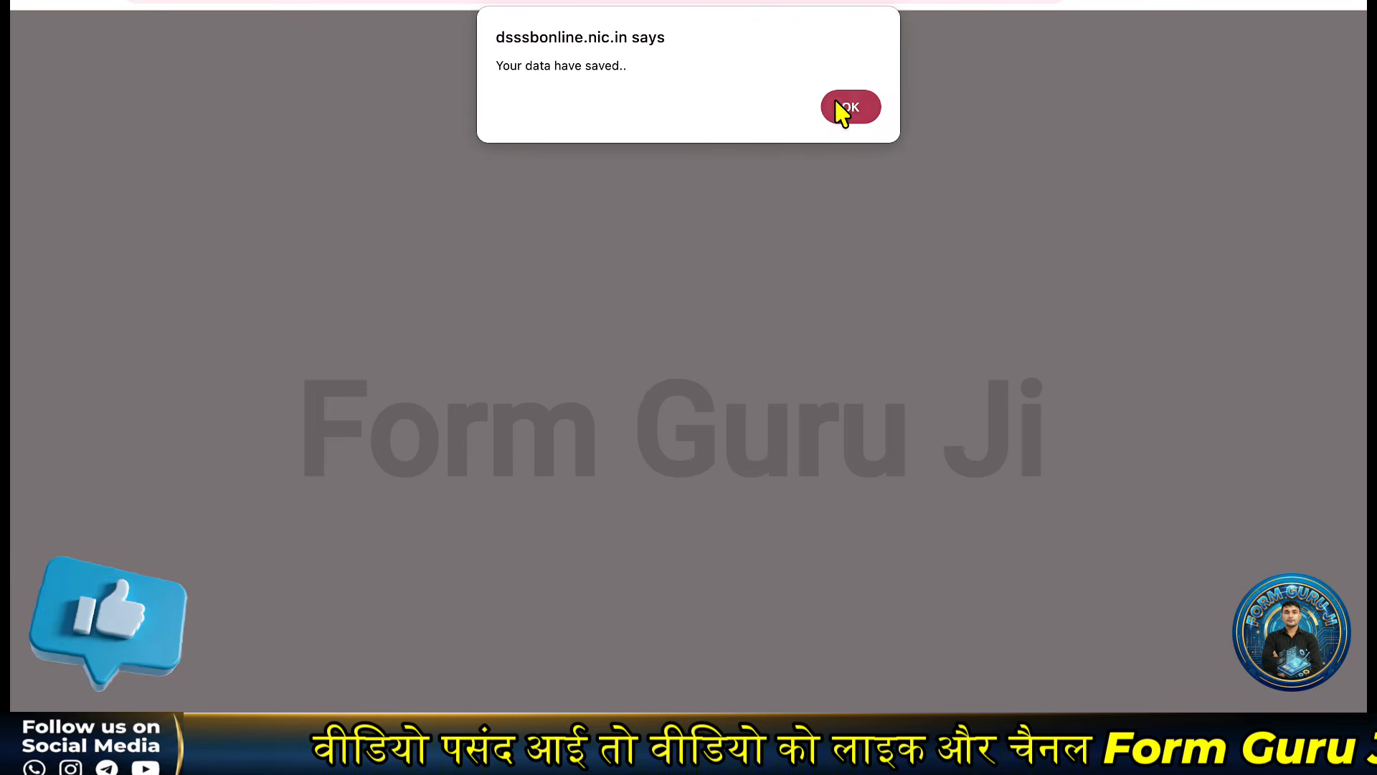
click(843, 109)
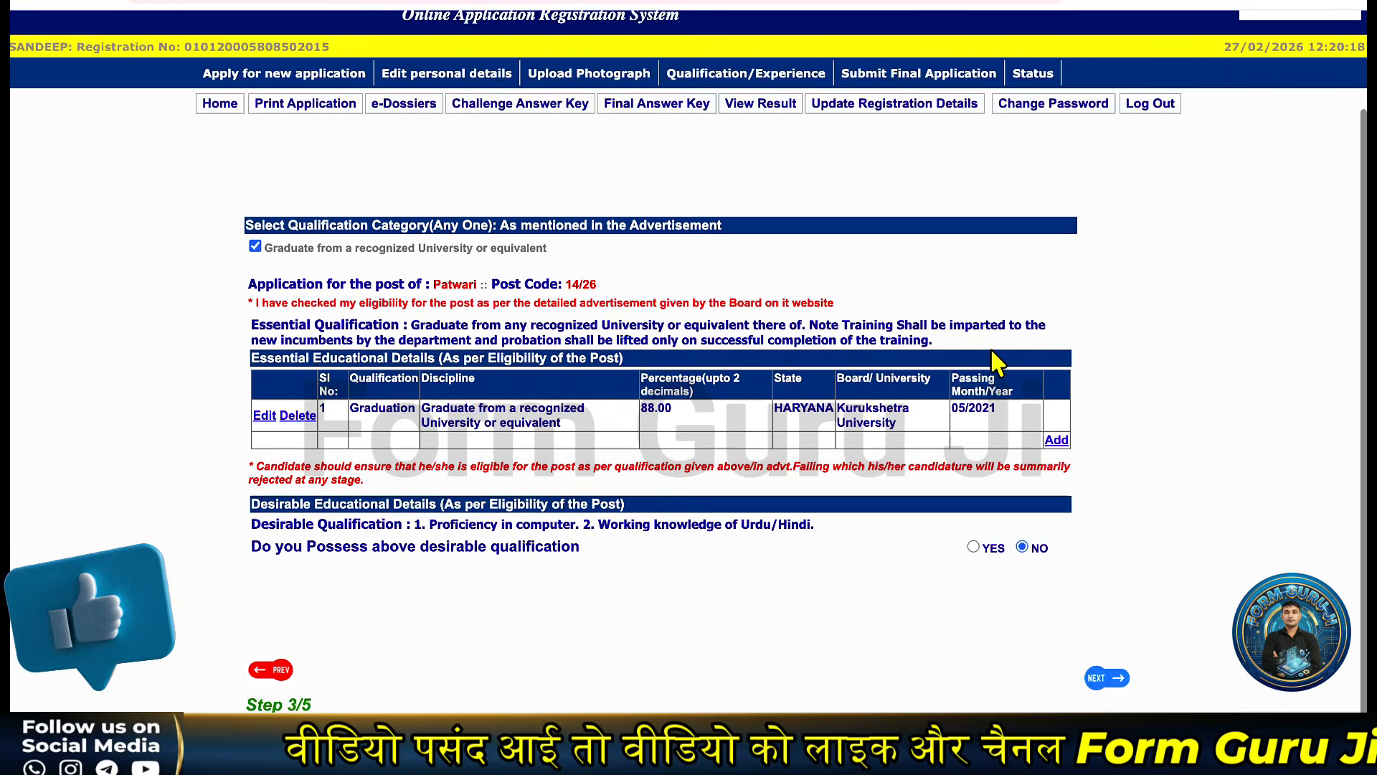
click(1107, 682)
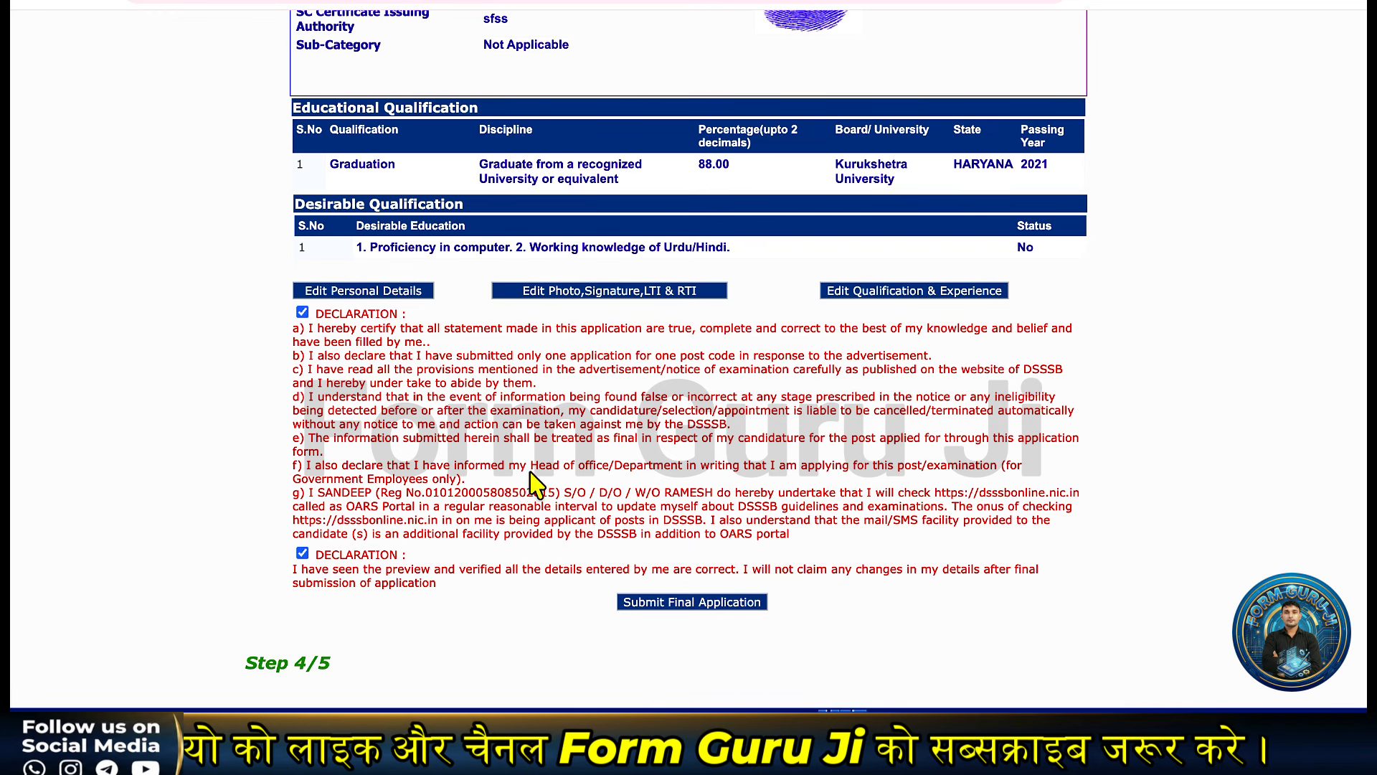
Submit the final Patwari application, dismissing the payment notice and the submission confirmation.
click(667, 607)
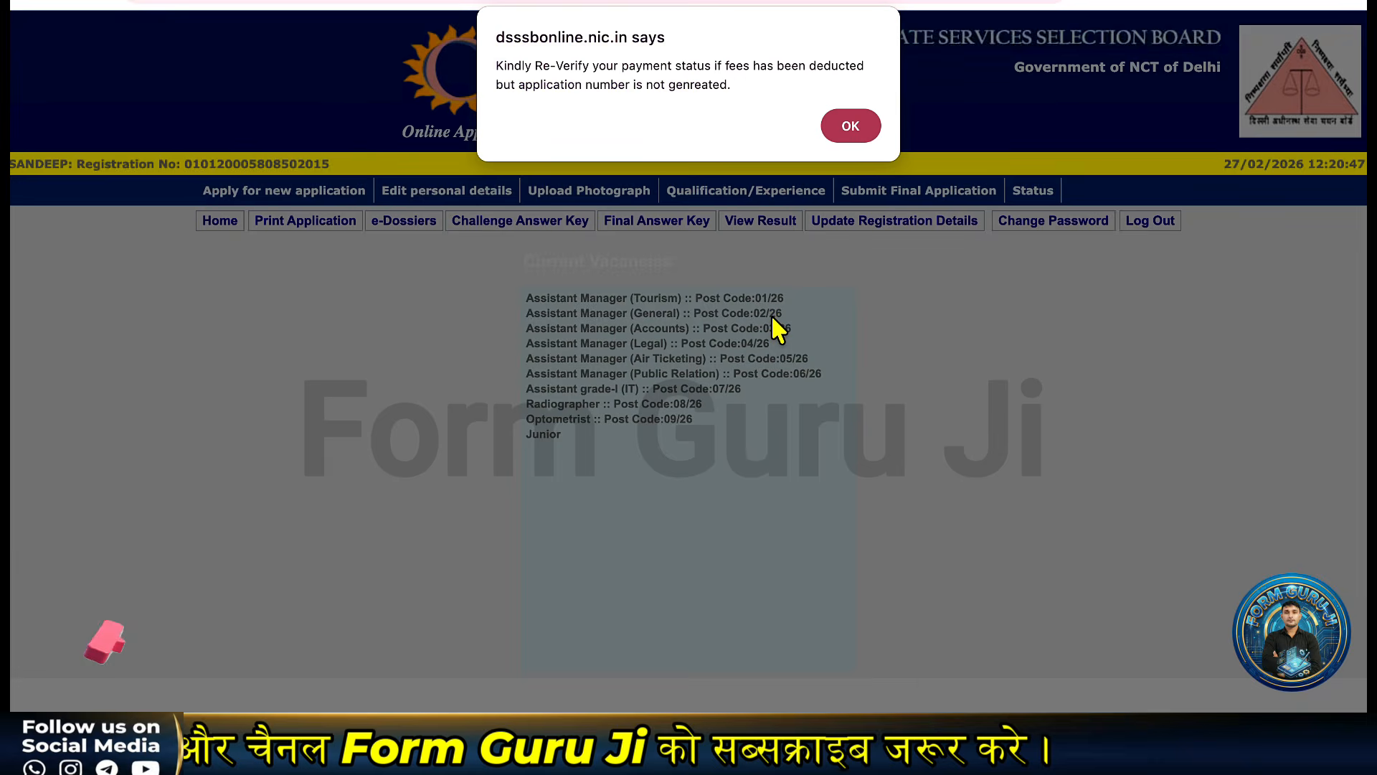
key(Return)
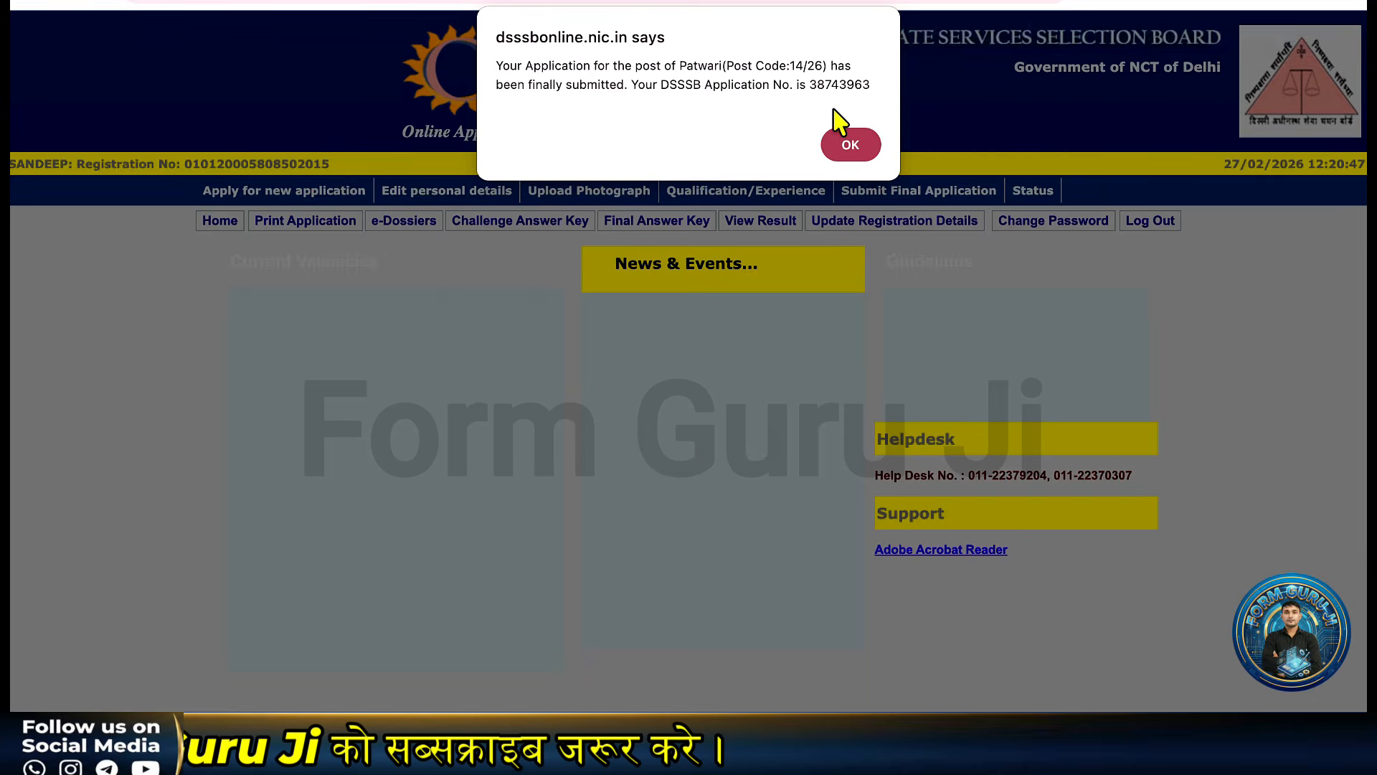
click(863, 156)
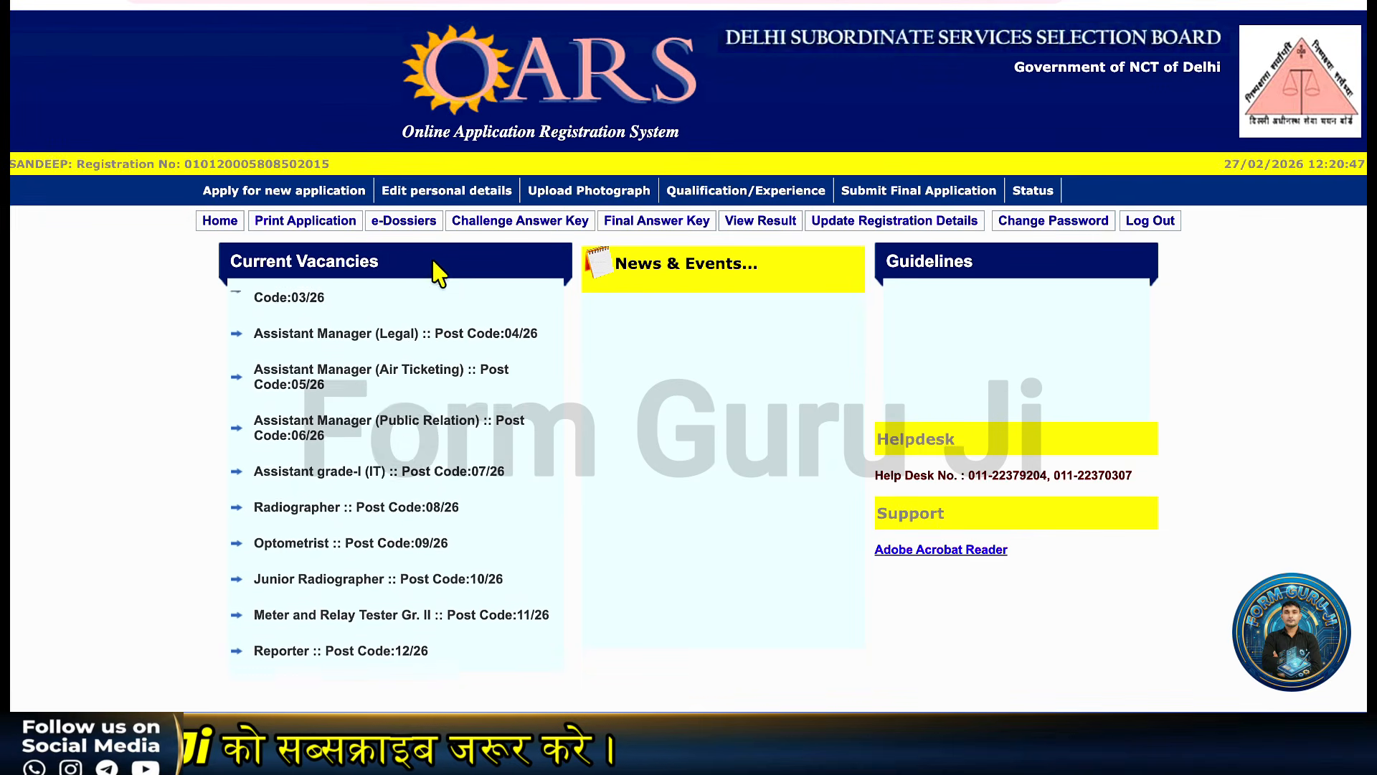
Generate the printable application for Patwari Post Code 14/26, then return to the previous tab.
click(317, 229)
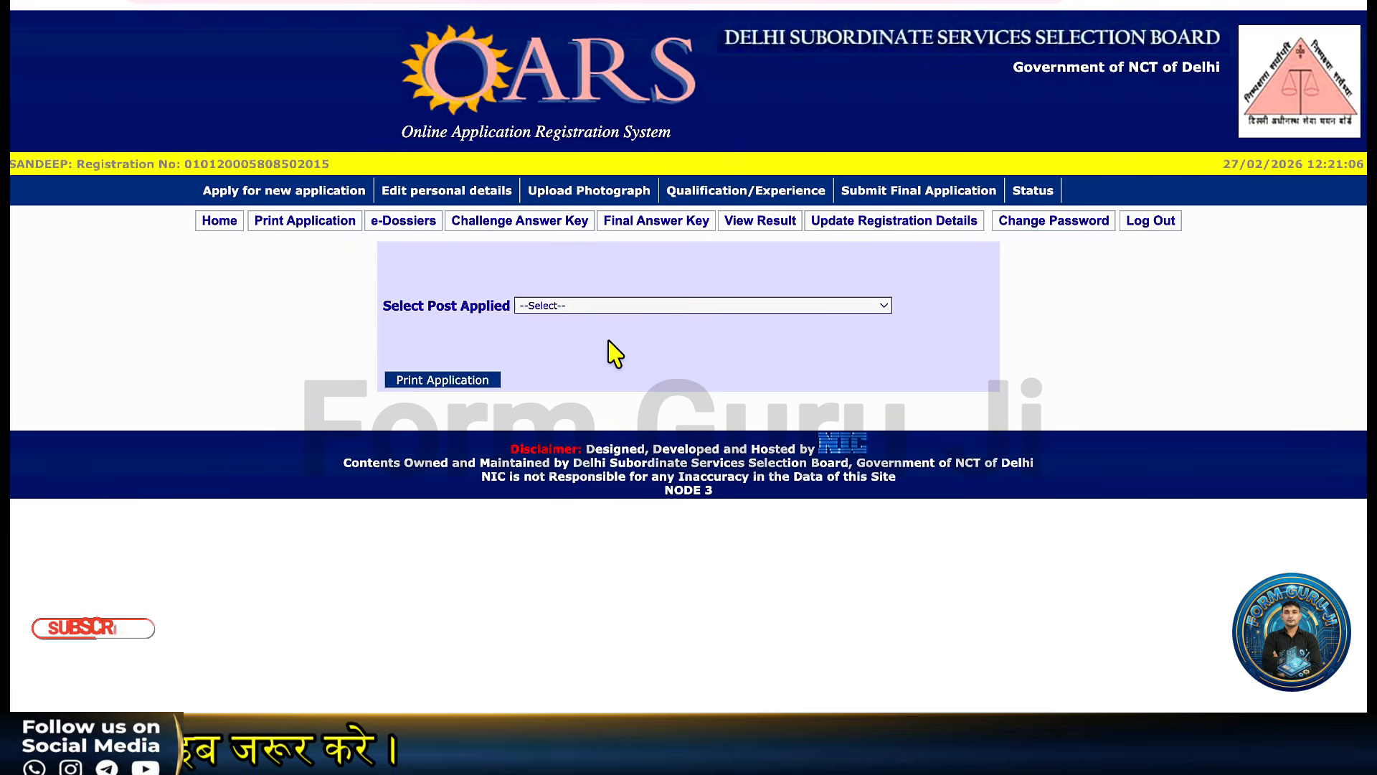
click(605, 310)
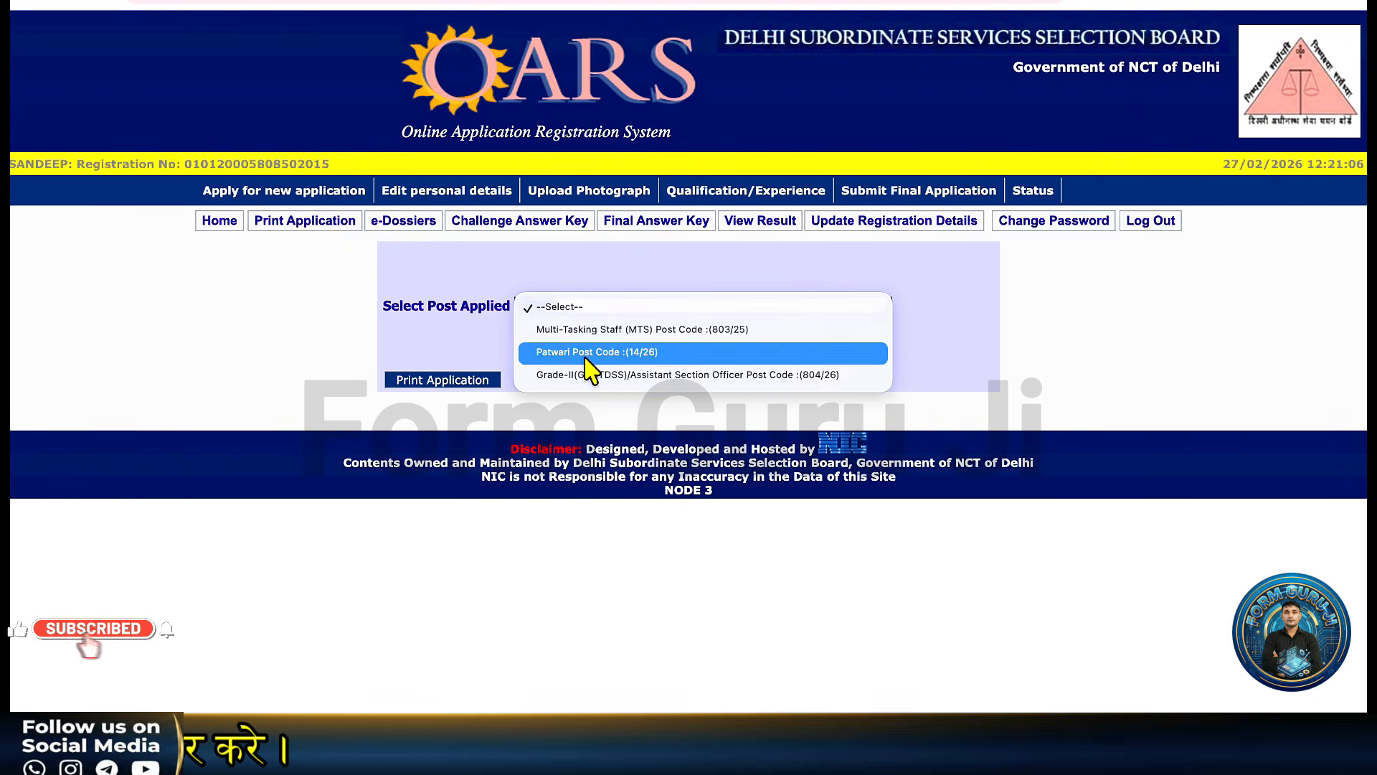
click(601, 355)
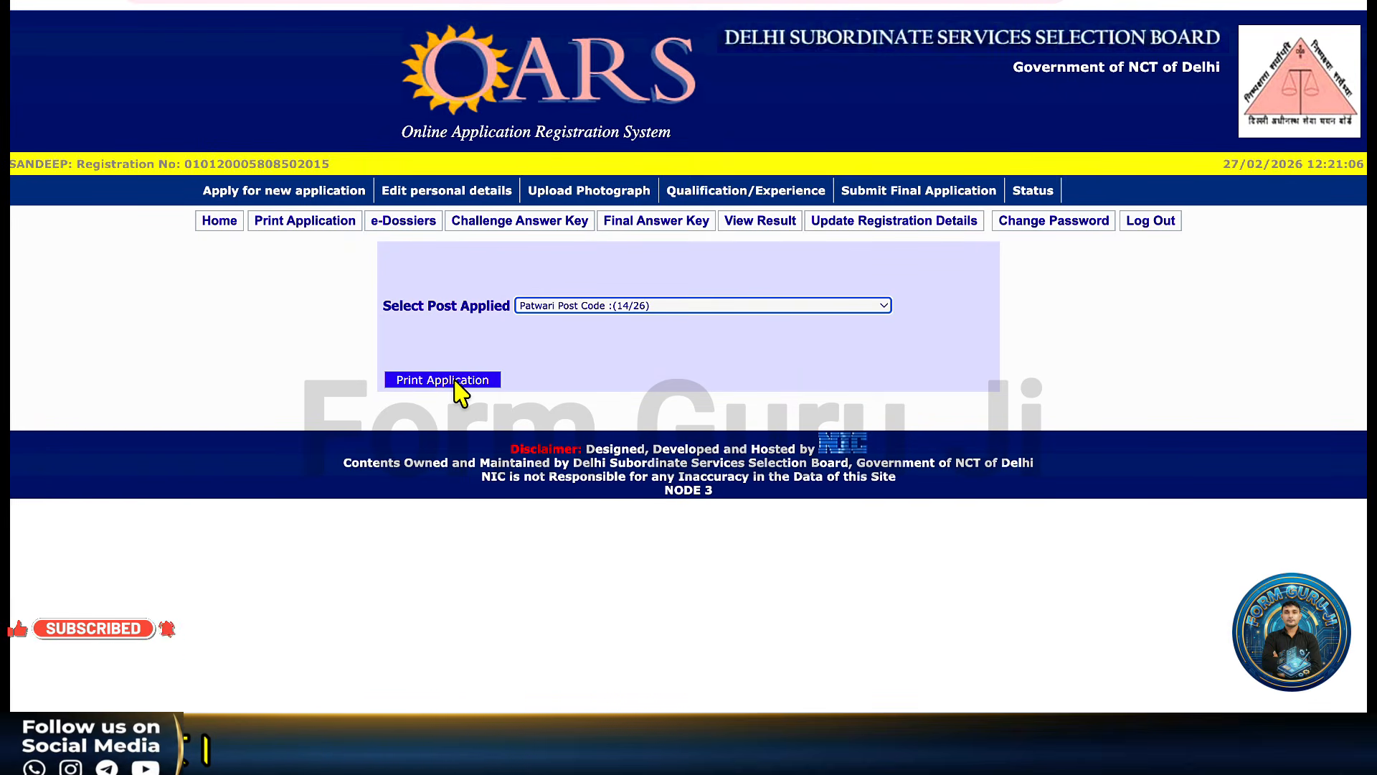
click(457, 381)
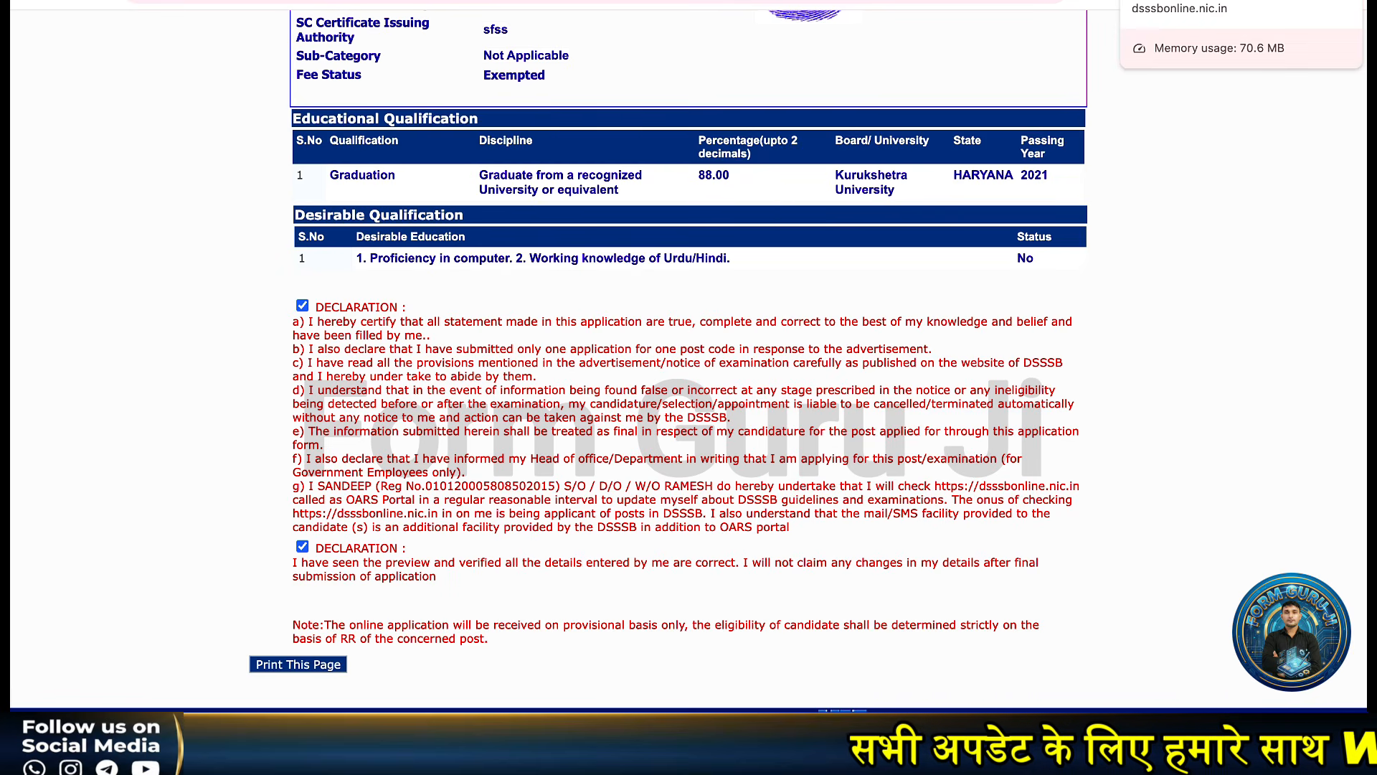
click(1150, 5)
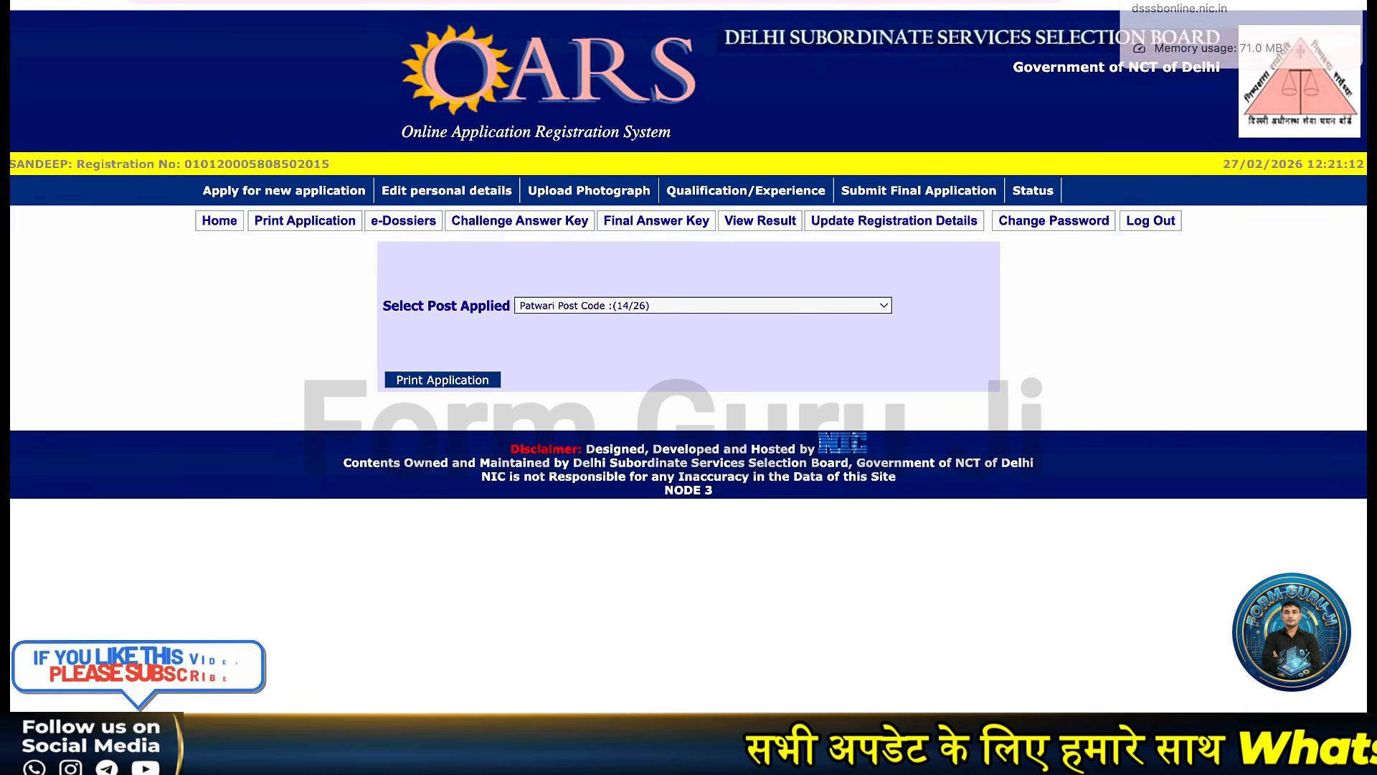